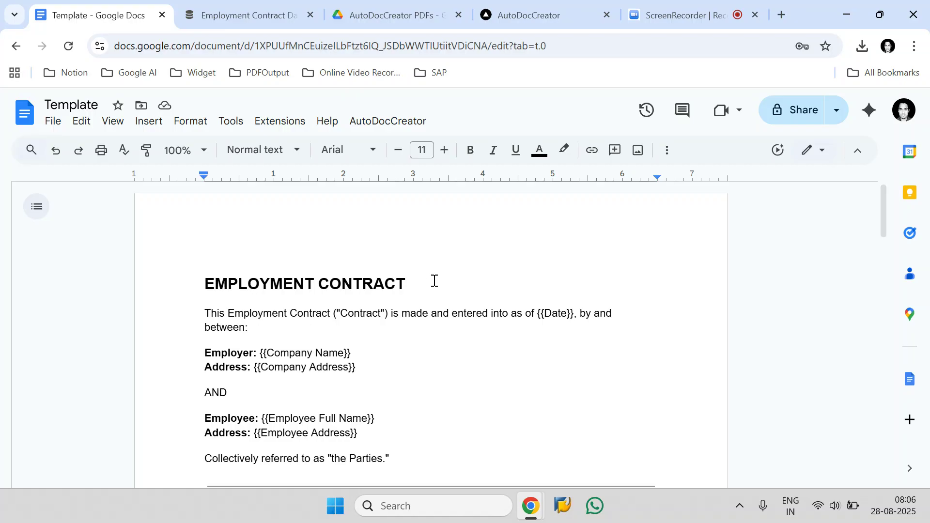
# Review the employment contract template in Google Docs, including its Company Name, Company Address and Date placeholders.
pyautogui.click(213, 13)
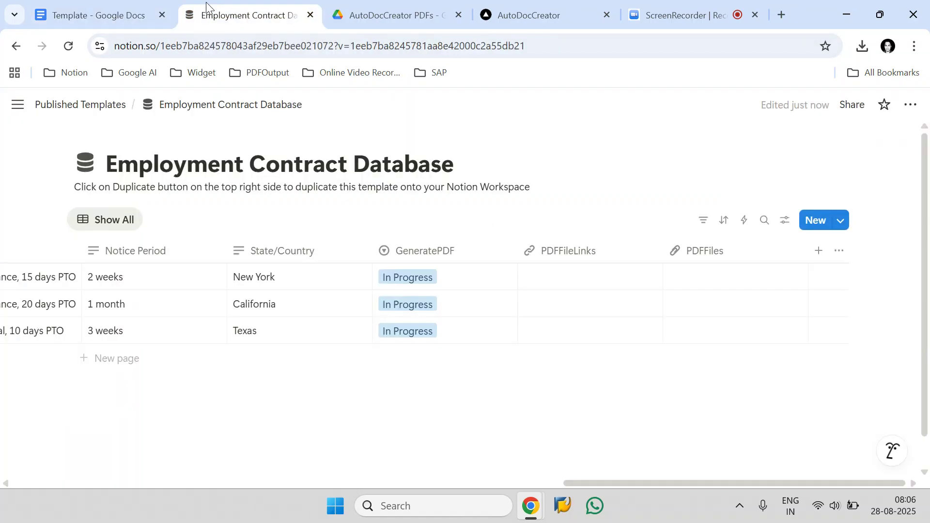
pyautogui.click(92, 14)
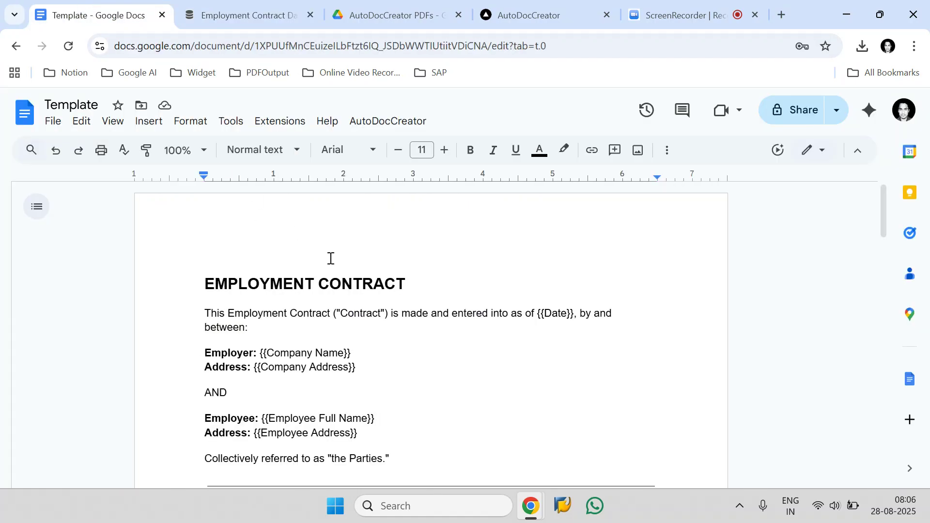
pyautogui.moveTo(402, 286); pyautogui.dragTo(199, 303)
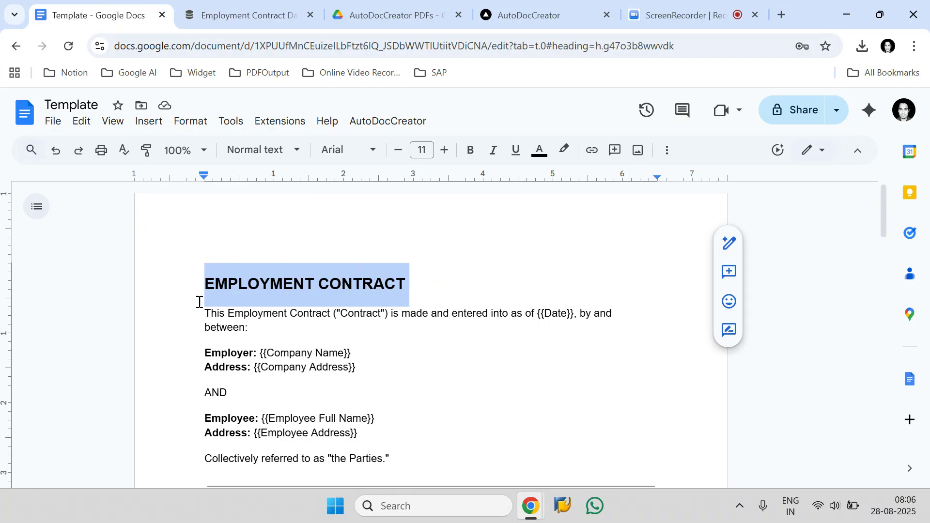
pyautogui.click(259, 329)
pyautogui.scroll(-10, 277, 334)
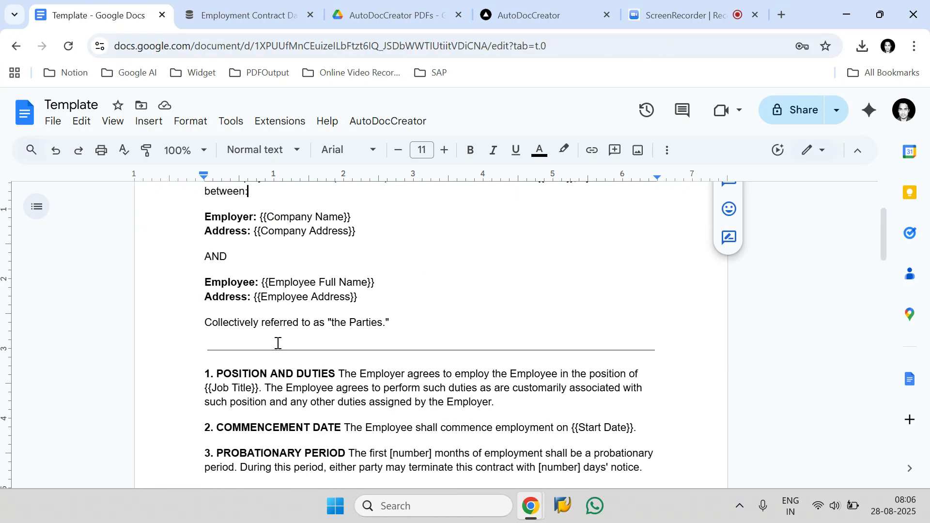
pyautogui.scroll(-5, 278, 343)
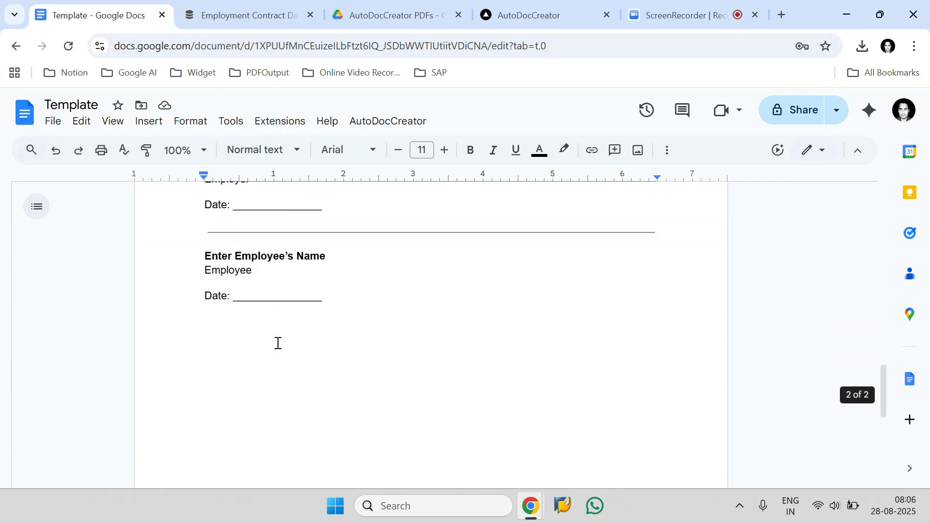
pyautogui.scroll(15, 277, 343)
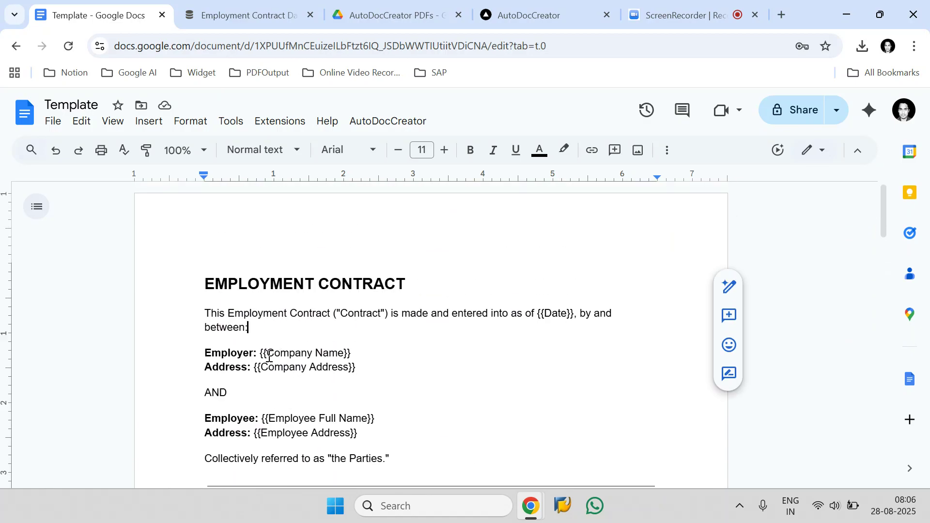
pyautogui.moveTo(266, 354); pyautogui.dragTo(343, 356)
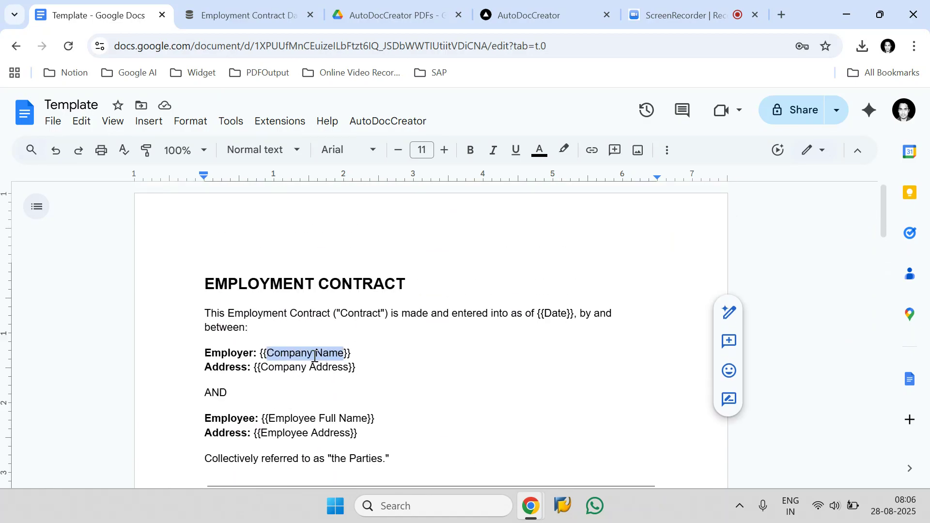
pyautogui.moveTo(263, 368); pyautogui.dragTo(321, 392)
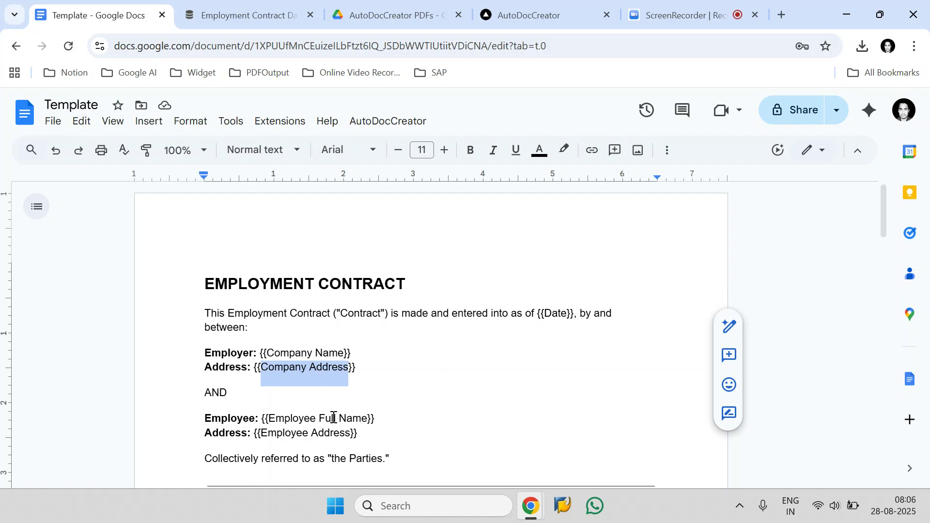
pyautogui.doubleClick(554, 314)
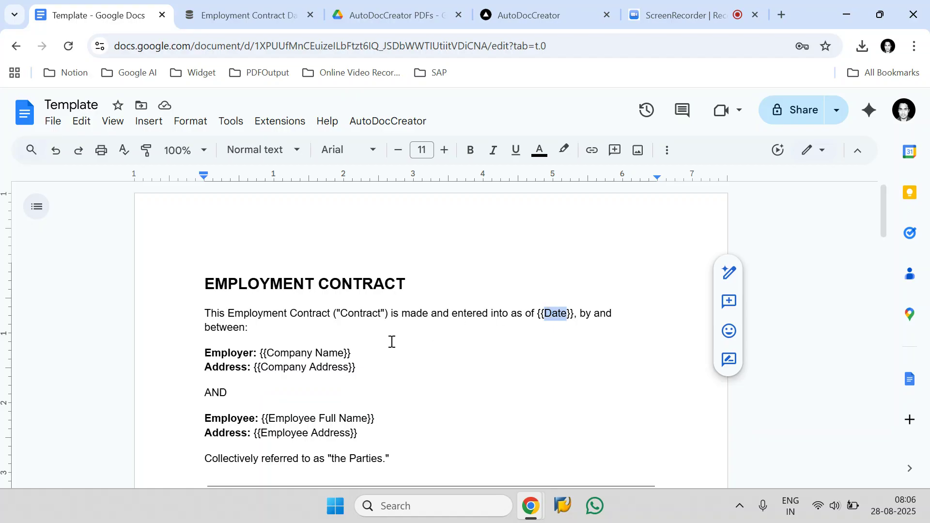
# Compare the columns and records of Notion's Employment Contract Database with the placeholders in the Google Docs contract template.
pyautogui.click(228, 16)
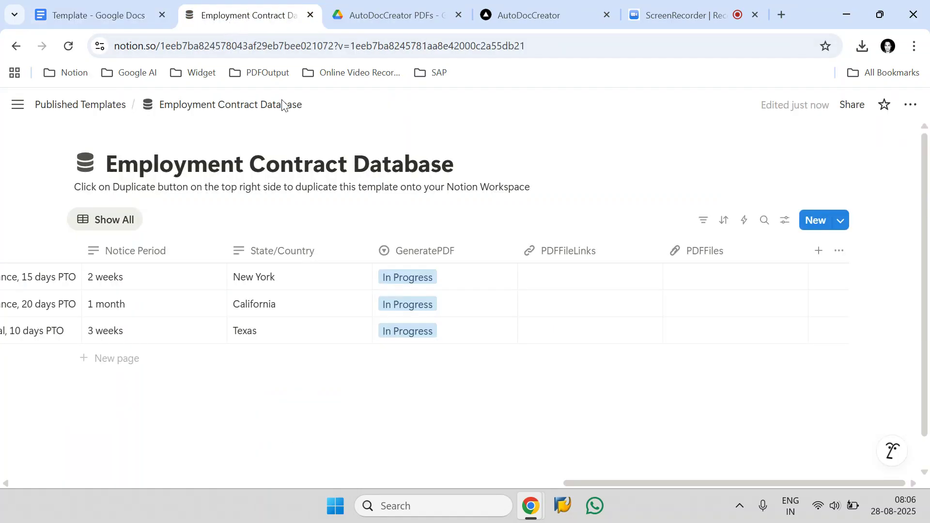
pyautogui.moveTo(657, 483); pyautogui.dragTo(52, 468)
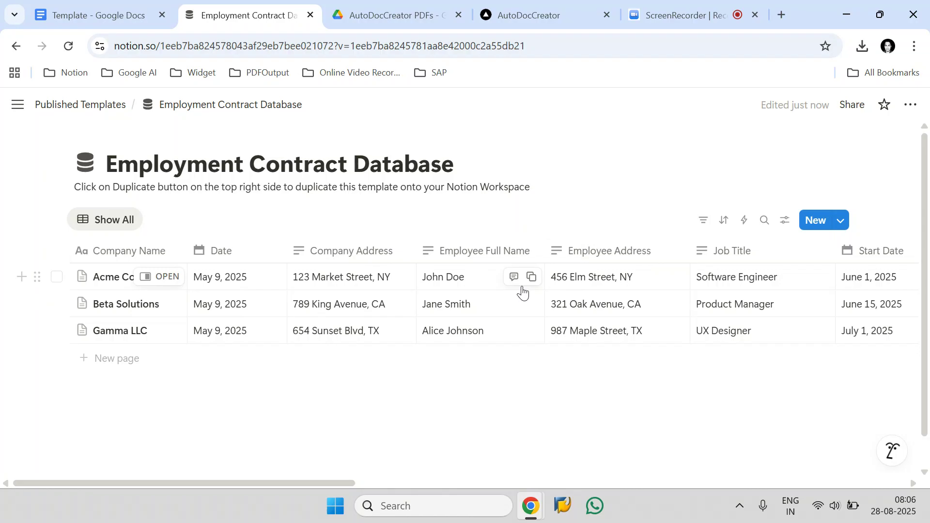
pyautogui.click(112, 12)
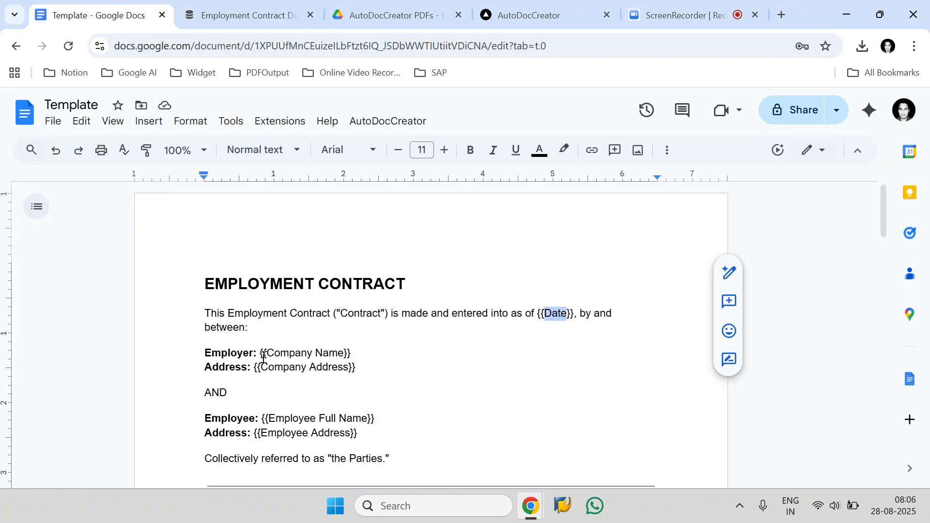
pyautogui.moveTo(268, 354); pyautogui.dragTo(343, 350)
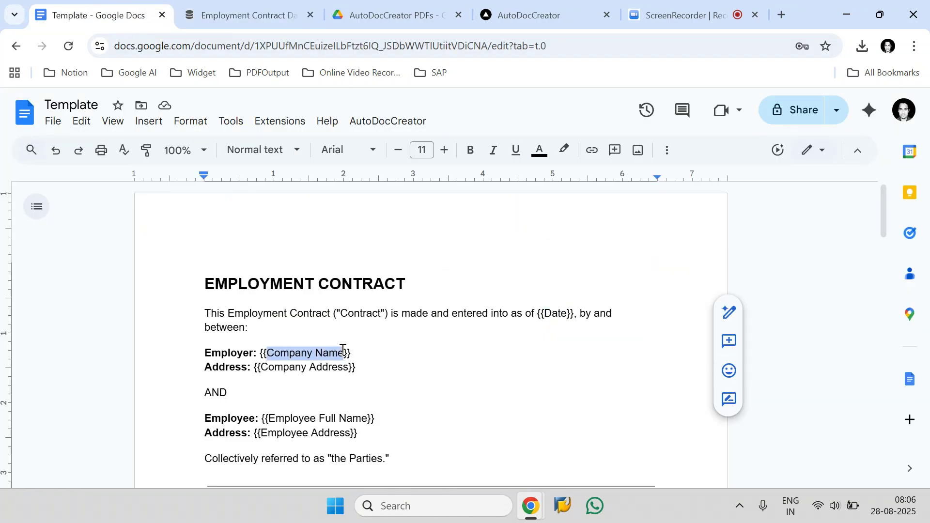
pyautogui.click(234, 10)
pyautogui.click(59, 276)
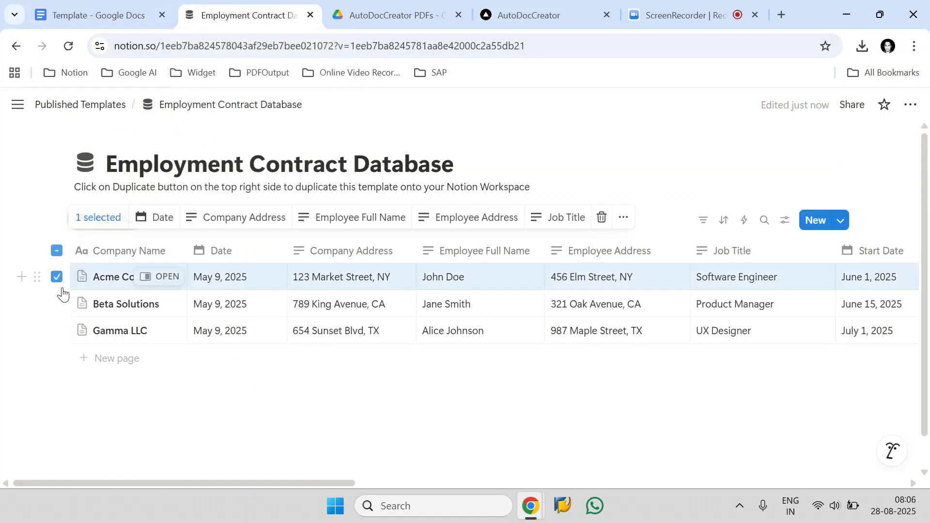
pyautogui.click(58, 304)
pyautogui.click(58, 332)
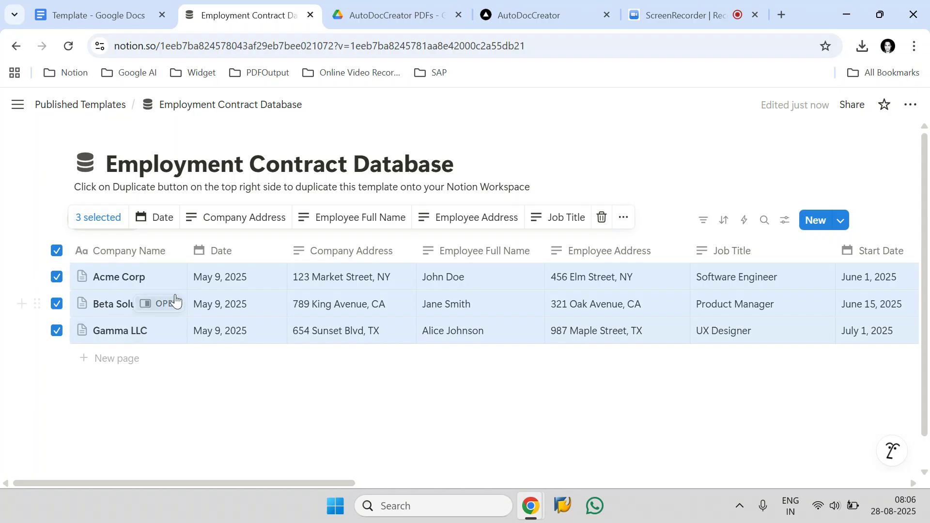
pyautogui.click(57, 250)
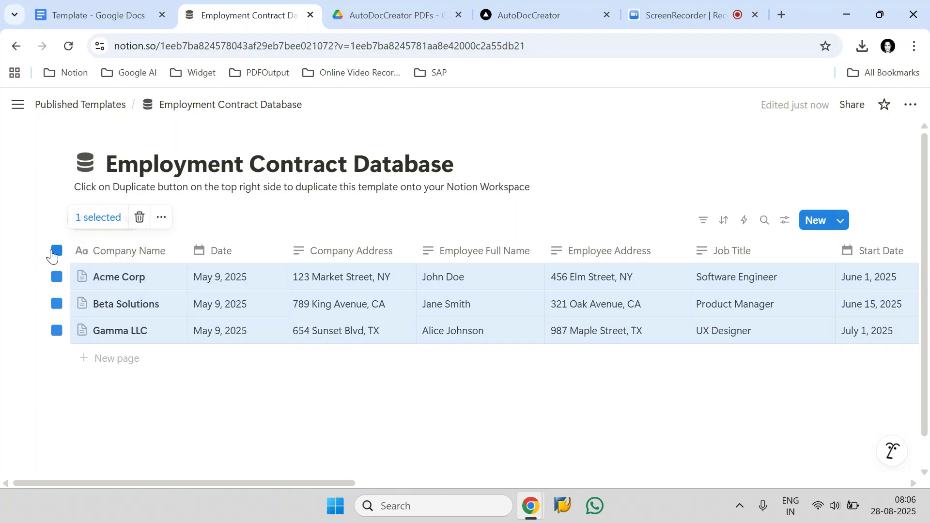
pyautogui.click(96, 15)
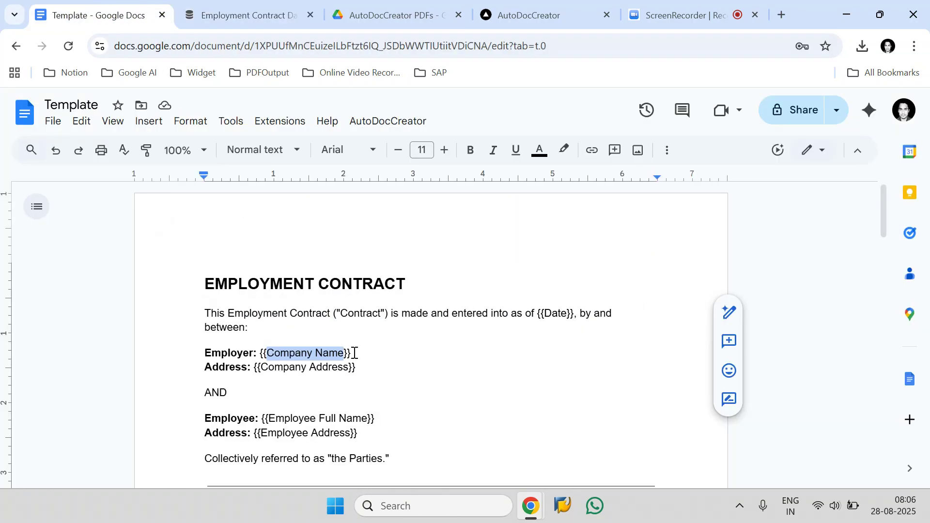
pyautogui.moveTo(355, 353); pyautogui.dragTo(265, 350)
pyautogui.moveTo(414, 276); pyautogui.dragTo(206, 267)
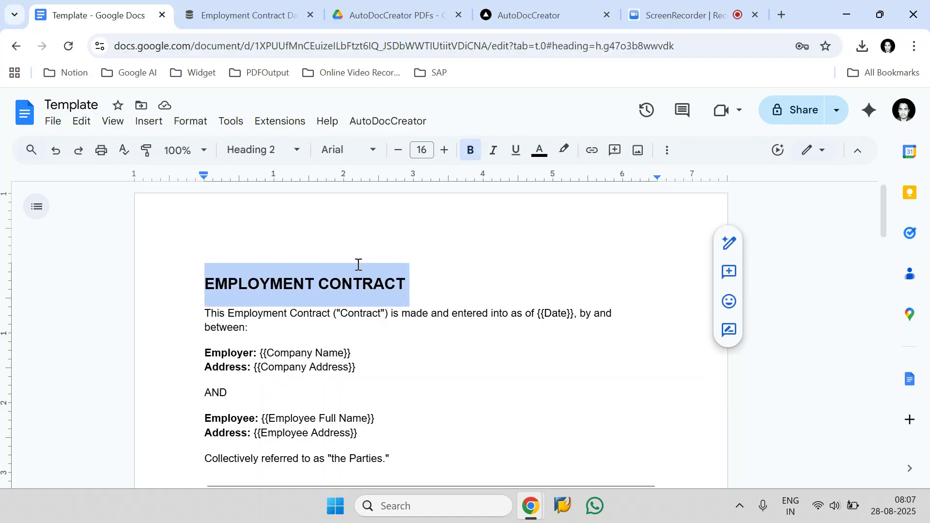
# Switch to the Notion Employment Contract Database and narrow the GeneratePDF column.
pyautogui.click(247, 12)
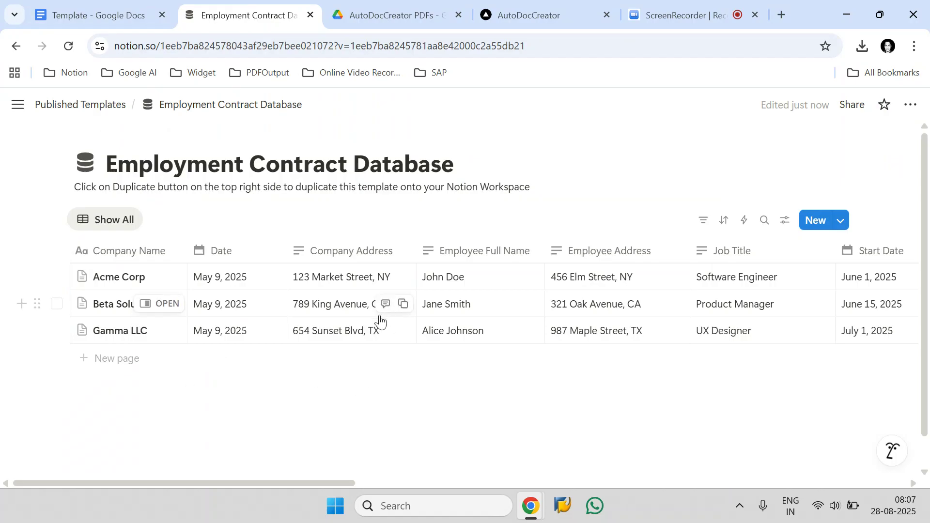
pyautogui.moveTo(293, 483); pyautogui.dragTo(828, 422)
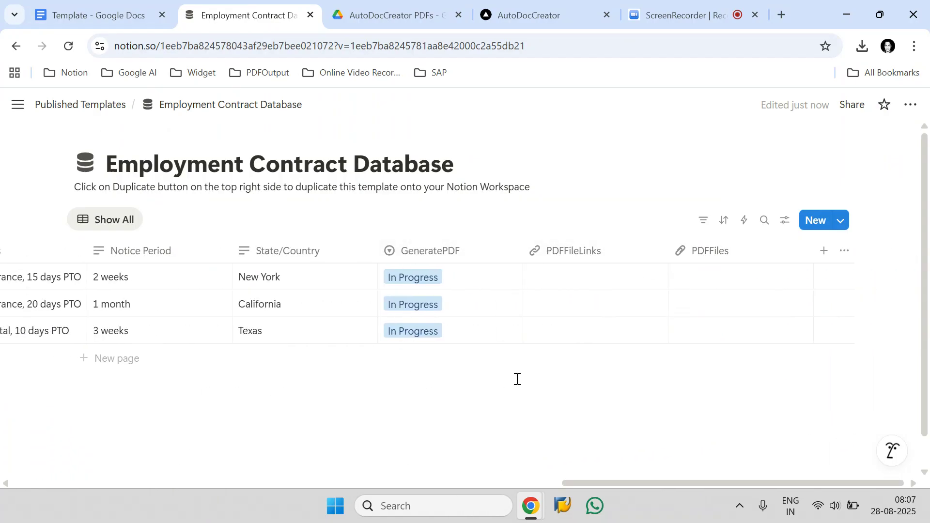
pyautogui.moveTo(520, 251); pyautogui.dragTo(492, 272)
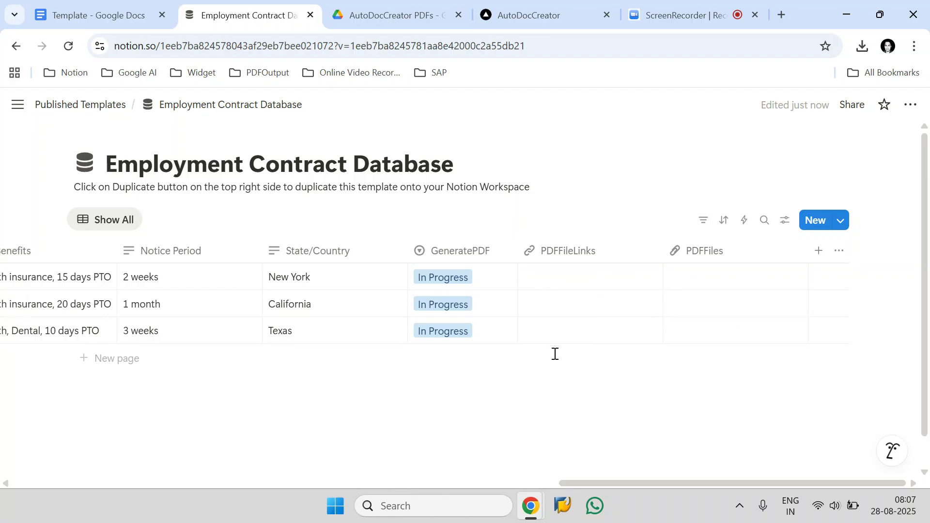
# Look at the AutoDocCreator website's home page and the AutoDocCreator commands available in the Google Docs template.
pyautogui.click(143, 7)
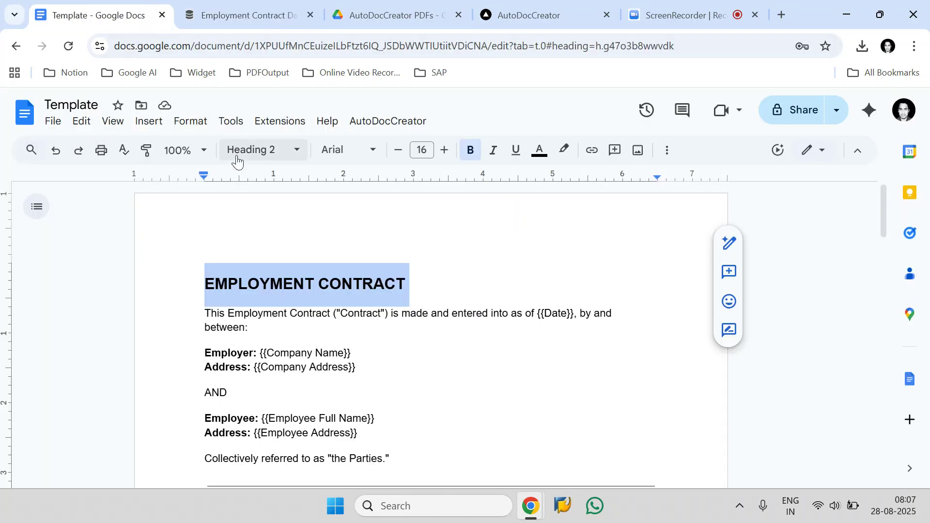
pyautogui.click(322, 292)
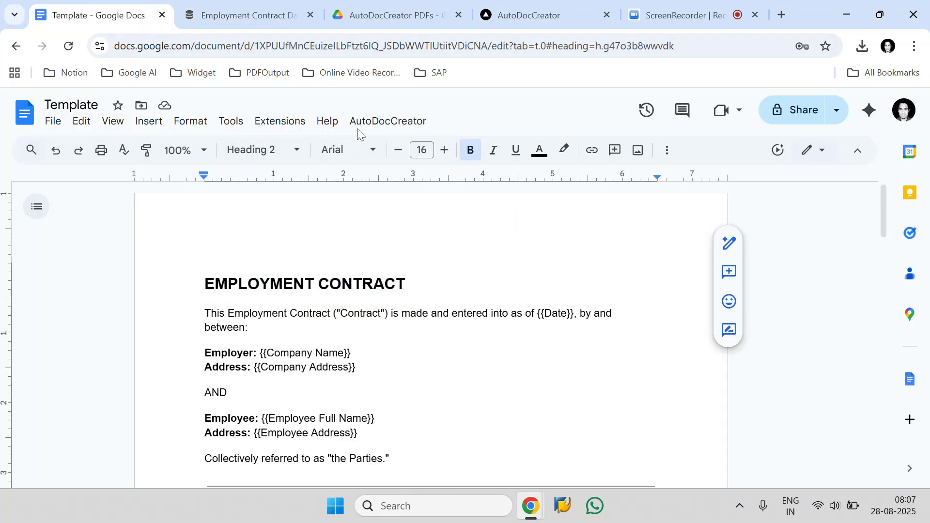
pyautogui.click(526, 6)
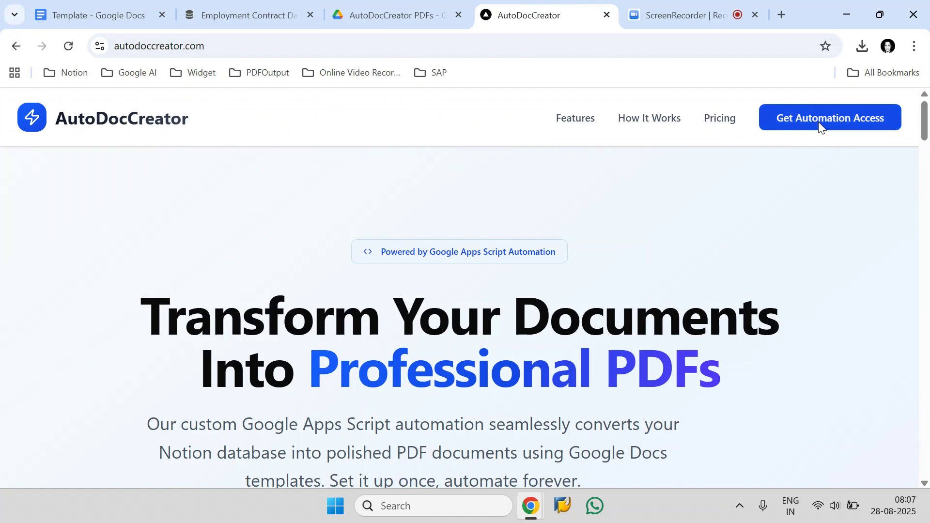
pyautogui.click(93, 8)
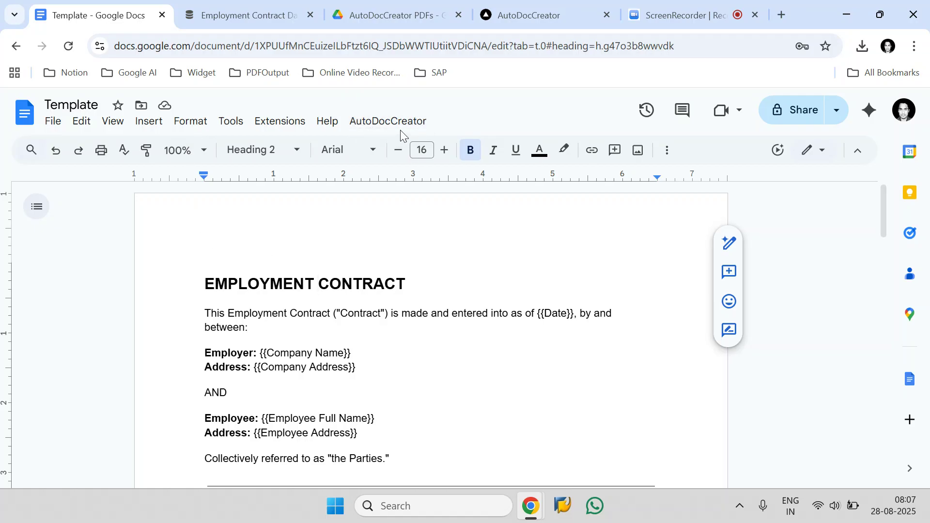
pyautogui.click(417, 130)
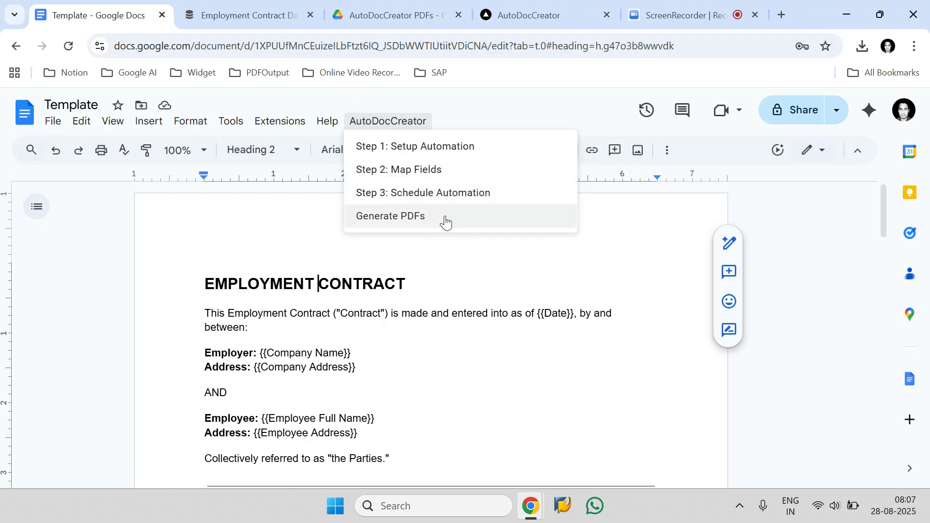
# In the Notion database, set GeneratePDF to Ready to Generate for the California and Texas records.
pyautogui.click(263, 15)
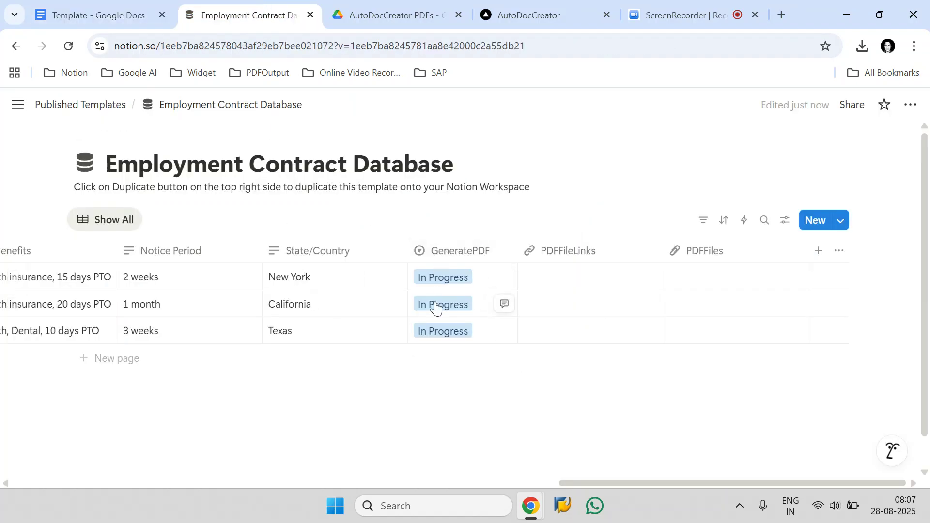
pyautogui.click(481, 277)
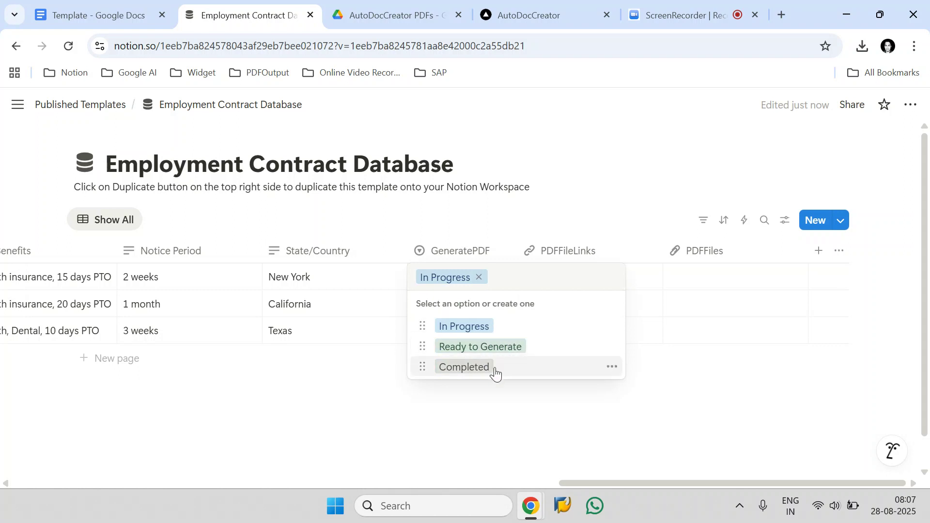
pyautogui.click(477, 395)
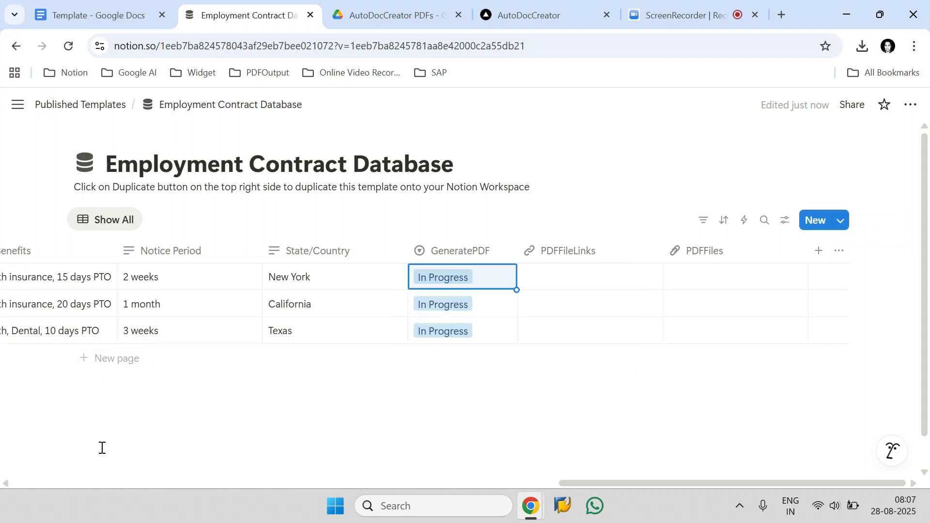
pyautogui.click(476, 305)
pyautogui.click(508, 376)
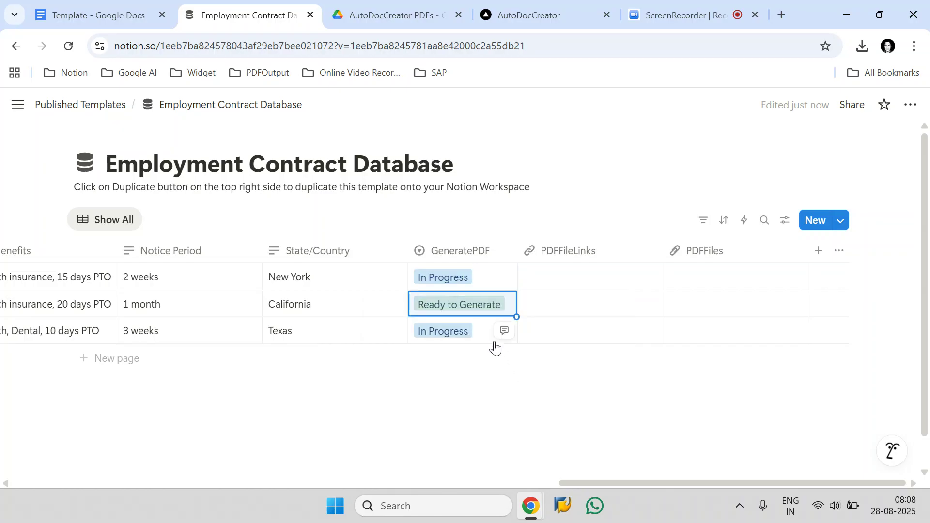
pyautogui.click(492, 337)
pyautogui.click(509, 400)
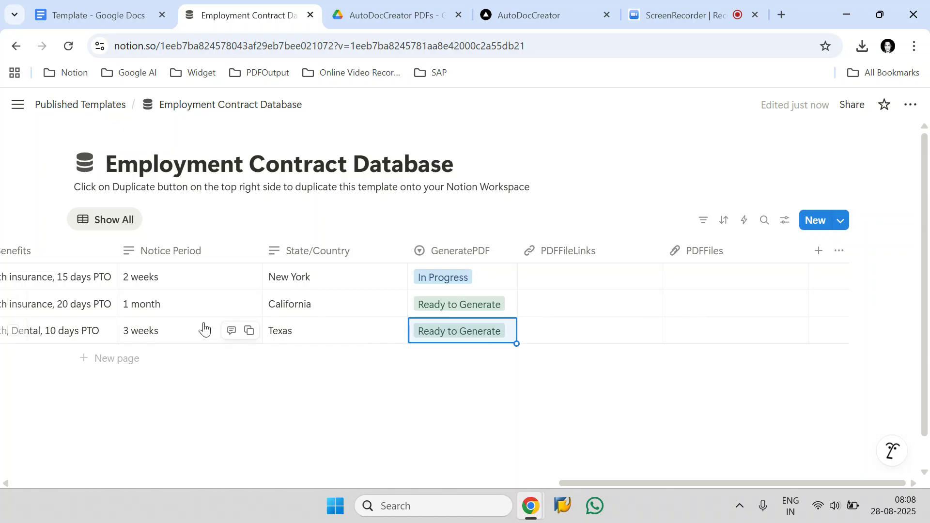
pyautogui.click(13, 305)
pyautogui.click(13, 331)
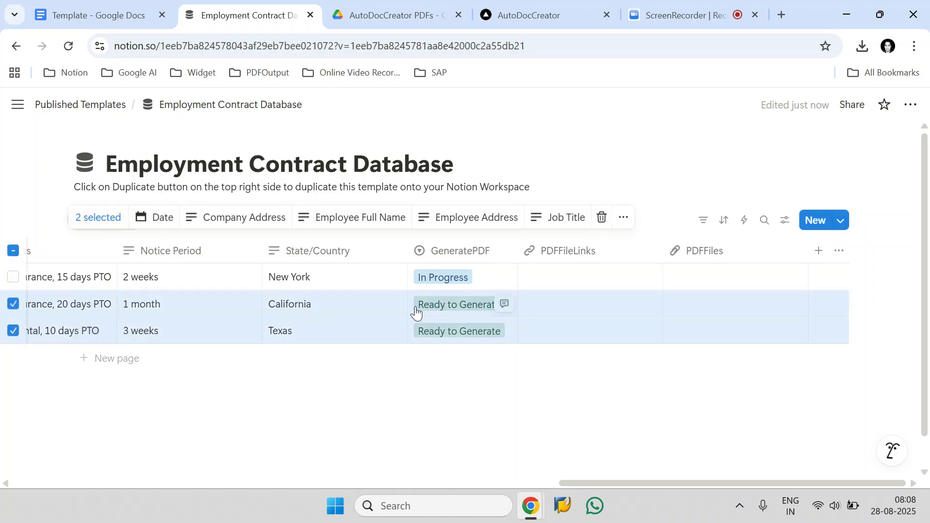
pyautogui.click(398, 391)
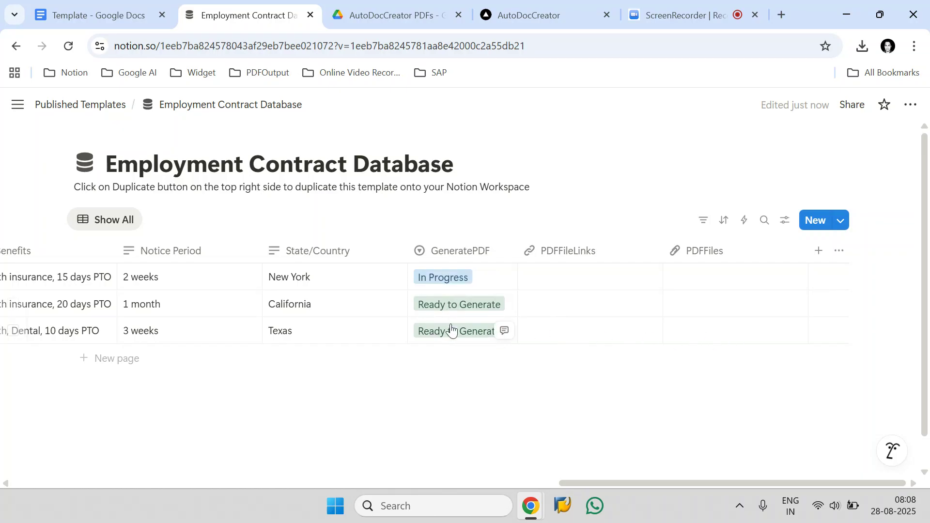
# Switch to the Google Docs contract template and try to open AutoDocCreator's Schedule Automation settings.
pyautogui.click(79, 10)
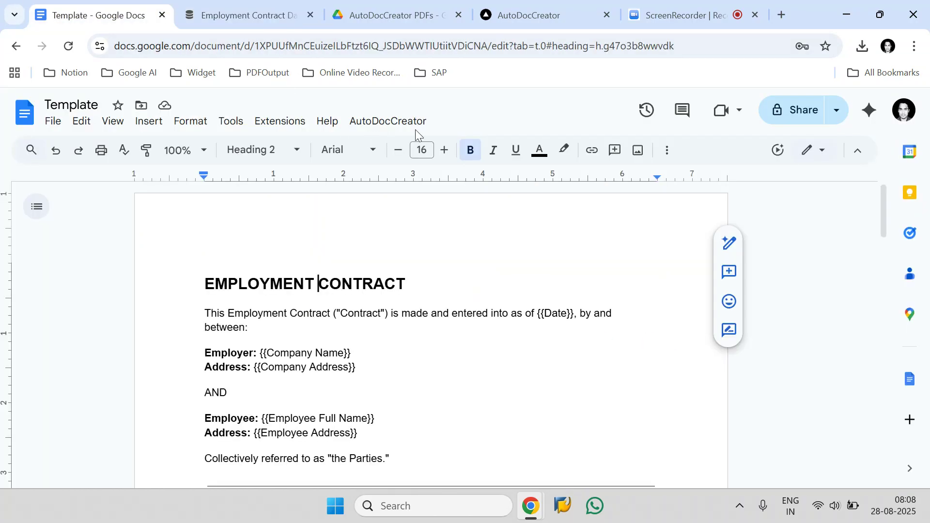
pyautogui.click(429, 123)
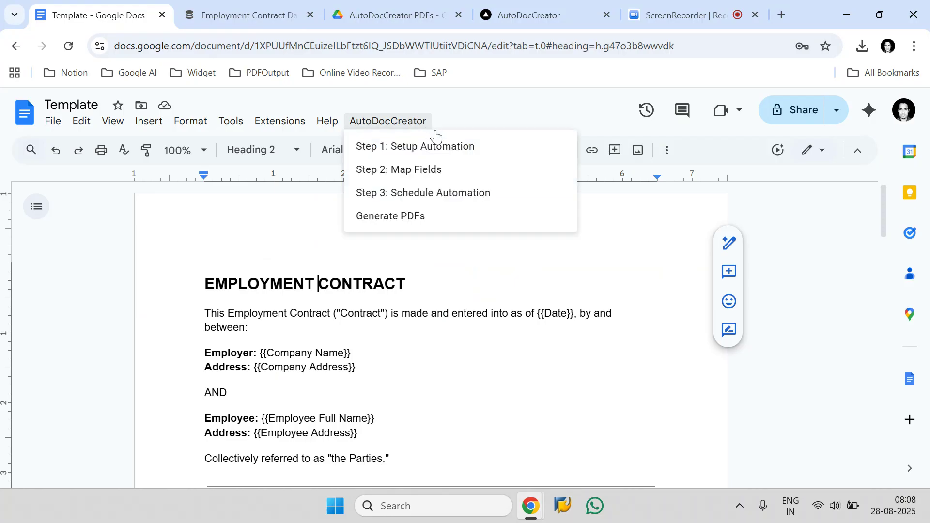
pyautogui.click(513, 194)
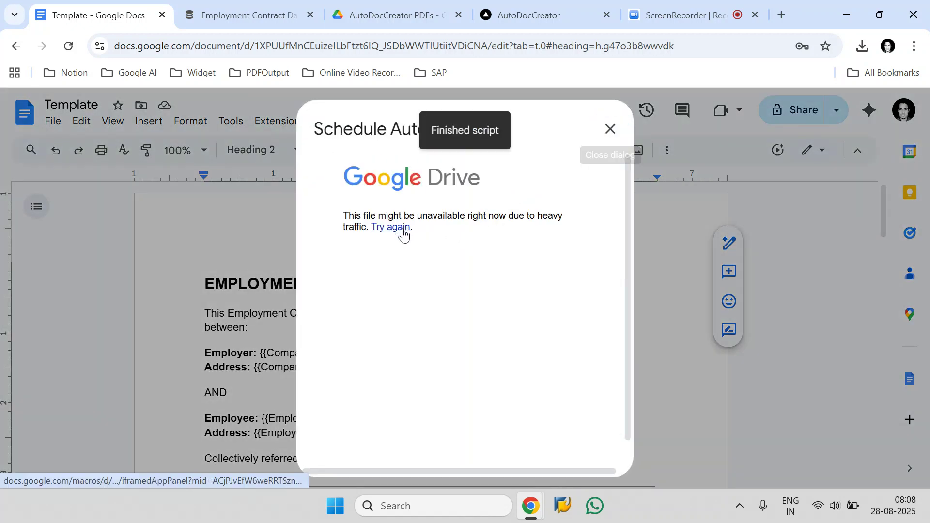
pyautogui.click(611, 129)
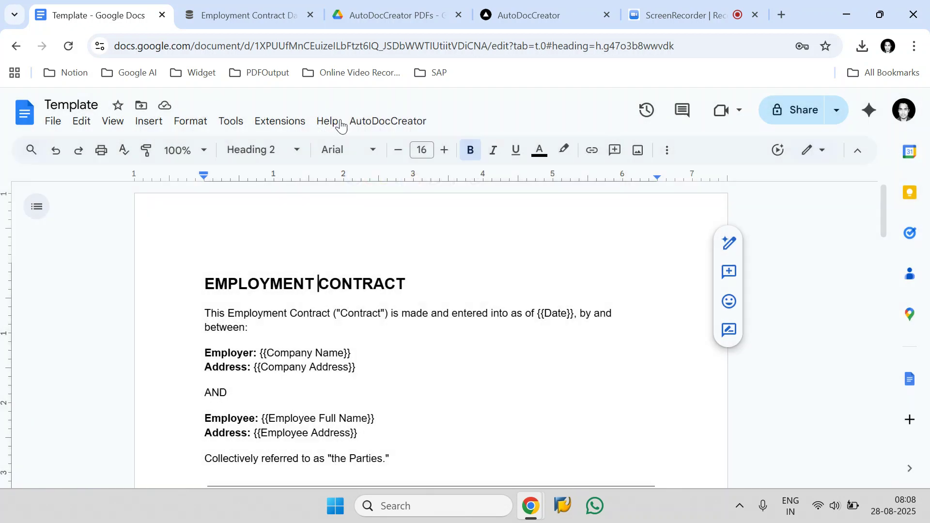
# Reload the template document, open AutoDocCreator's Step 3: Schedule Automation, and review how often it runs.
pyautogui.click(68, 53)
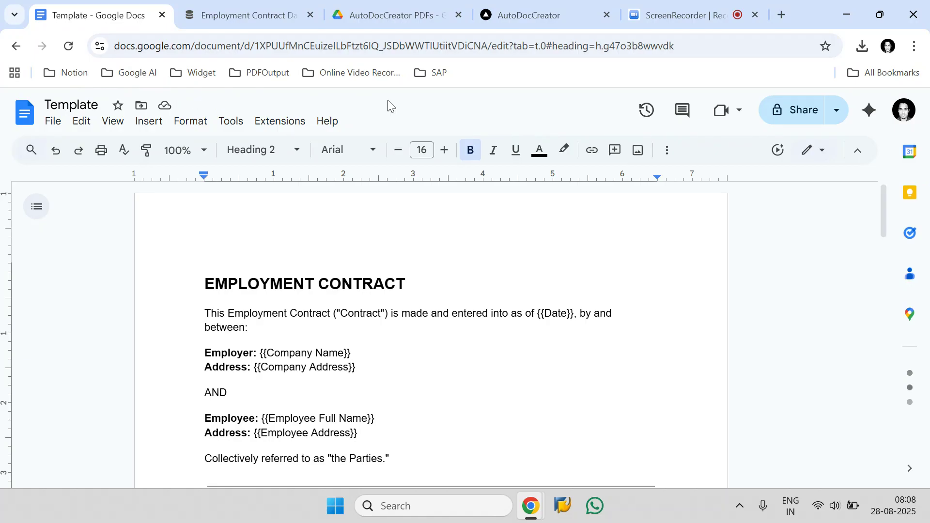
pyautogui.click(405, 120)
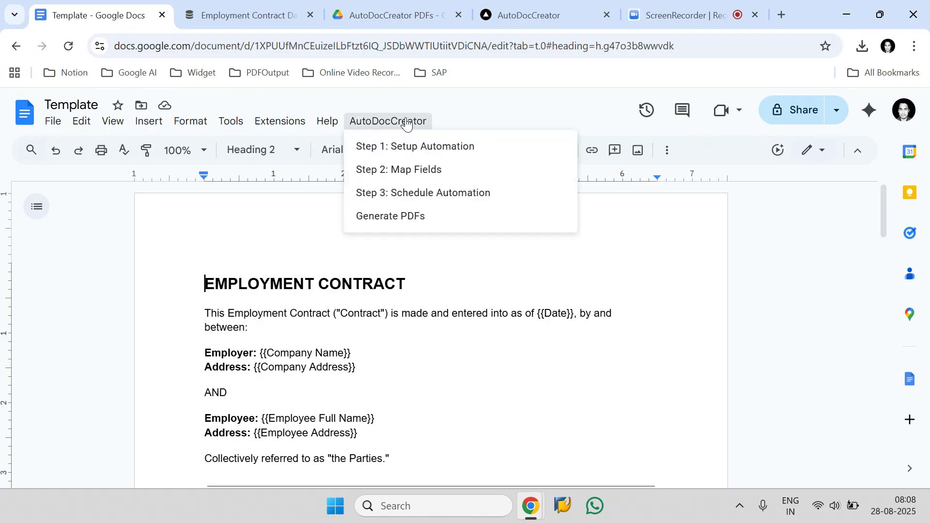
pyautogui.click(451, 170)
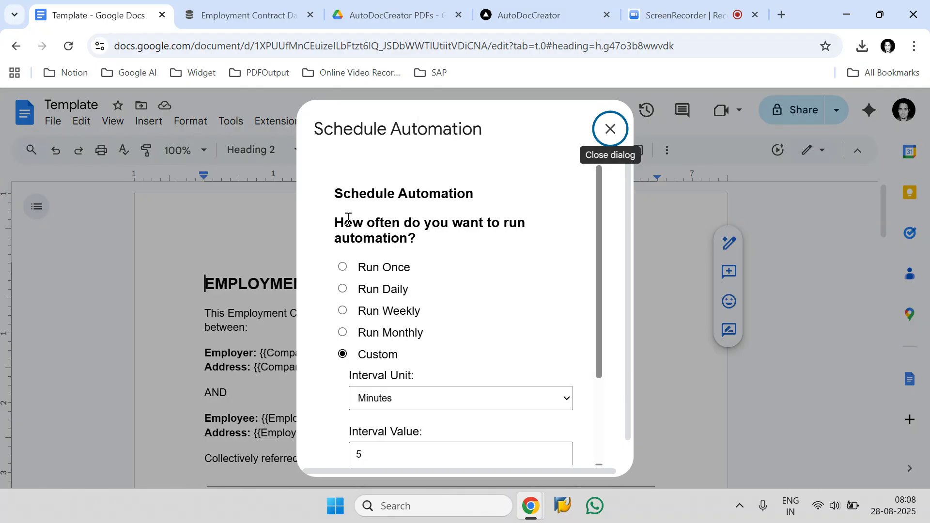
pyautogui.moveTo(336, 224); pyautogui.dragTo(440, 238)
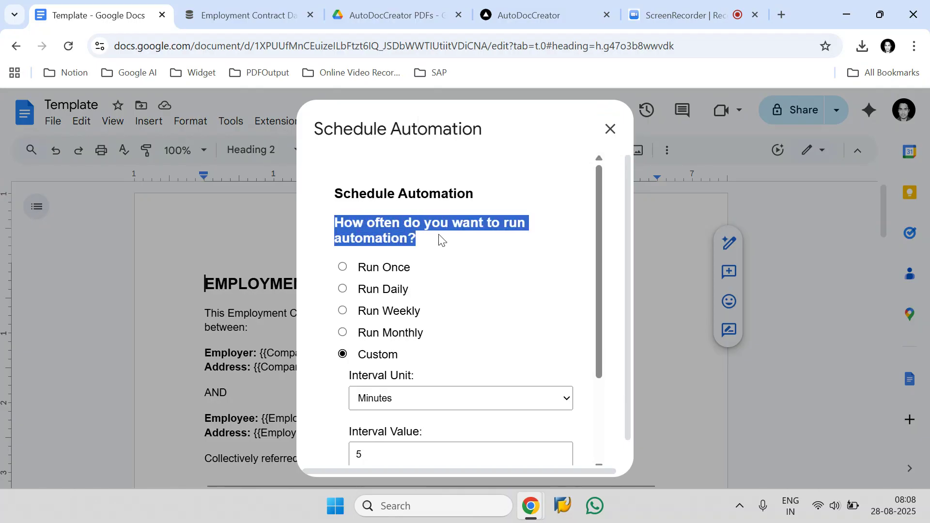
pyautogui.scroll(-3, 440, 242)
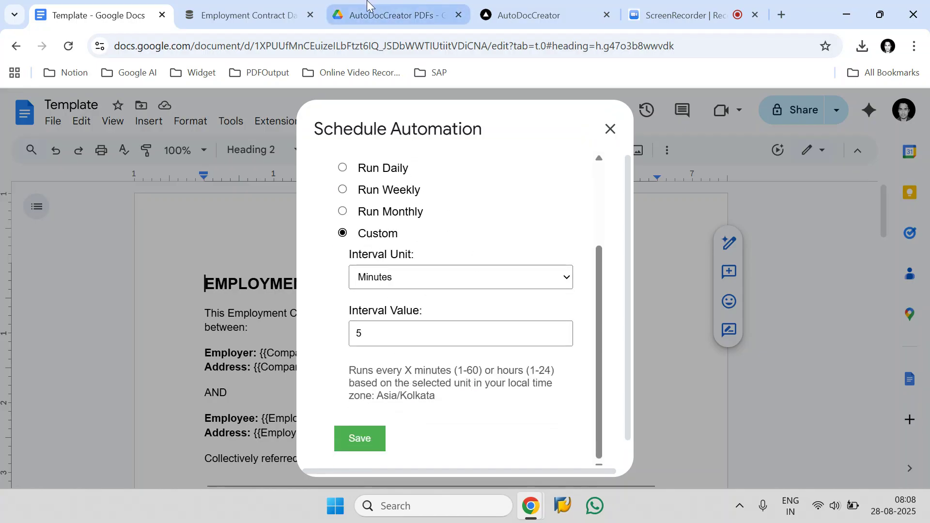
# Save the automation schedule with a custom interval of 5 minutes and check the Notion records while it saves.
pyautogui.click(247, 15)
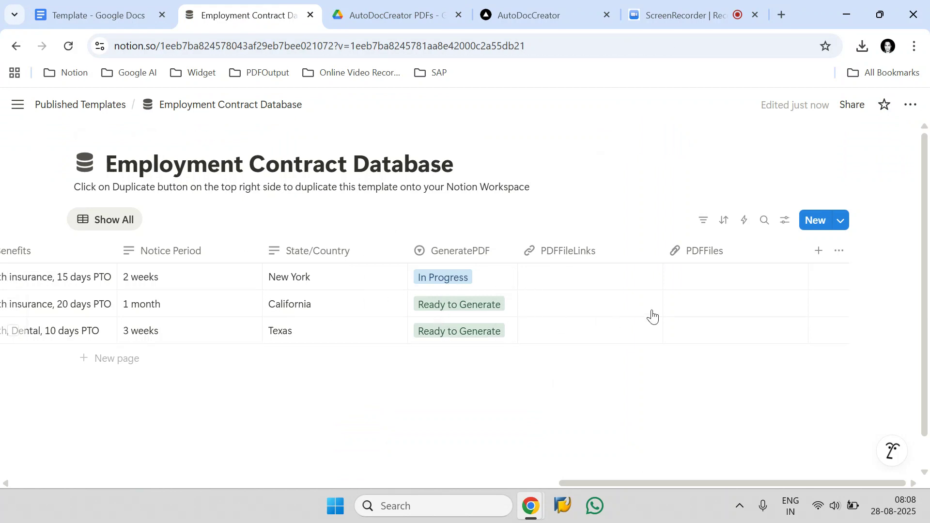
pyautogui.click(73, 14)
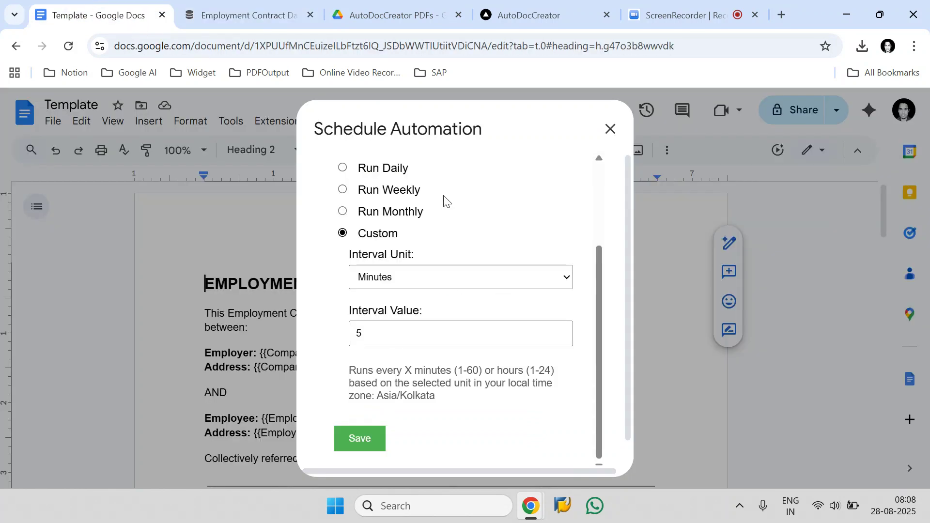
pyautogui.click(354, 441)
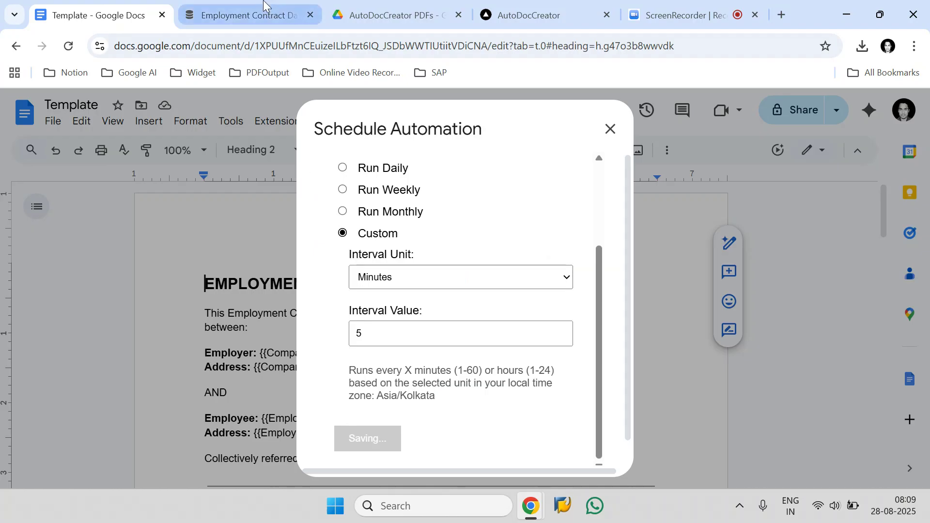
pyautogui.click(252, 15)
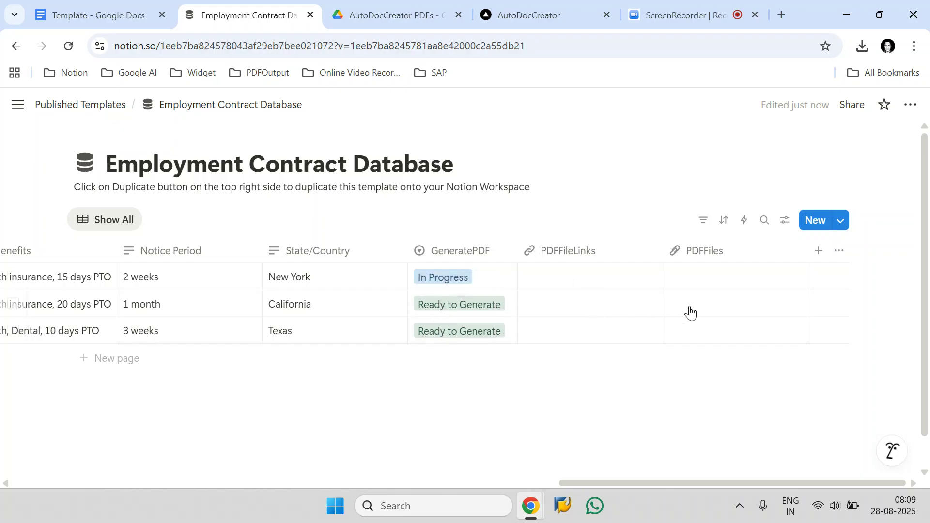
pyautogui.click(109, 7)
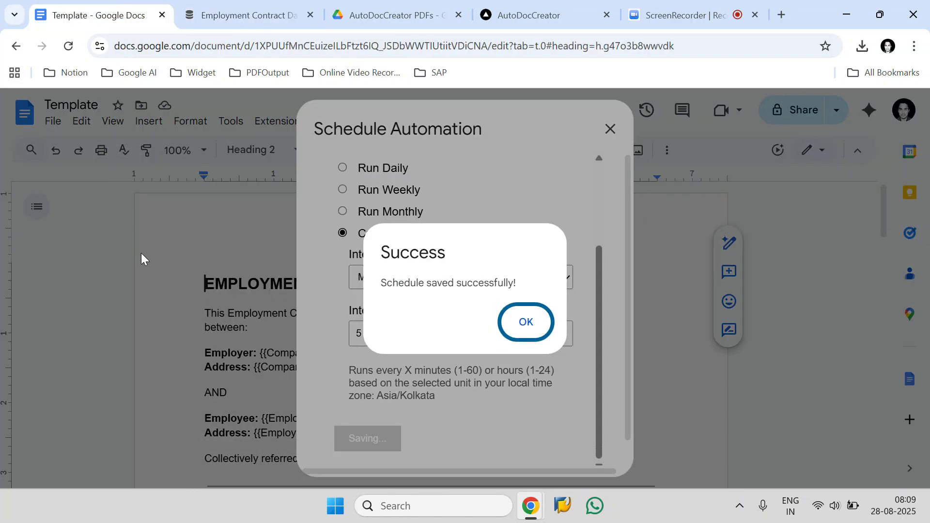
pyautogui.click(521, 323)
# Look over the Notion contract records and read through the clauses of the Google Docs contract template.
pyautogui.click(216, 6)
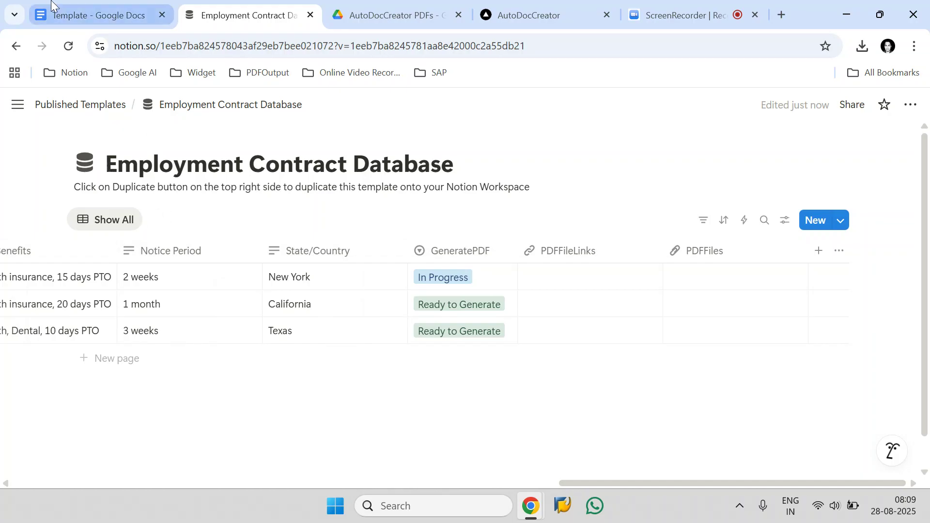
pyautogui.click(97, 15)
pyautogui.scroll(-5, 455, 331)
pyautogui.scroll(-10, 456, 331)
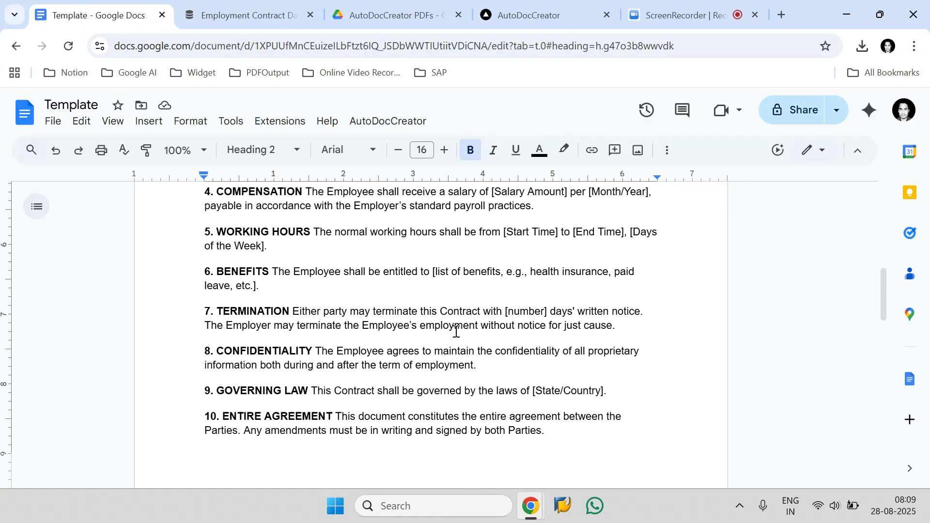
pyautogui.scroll(10, 455, 332)
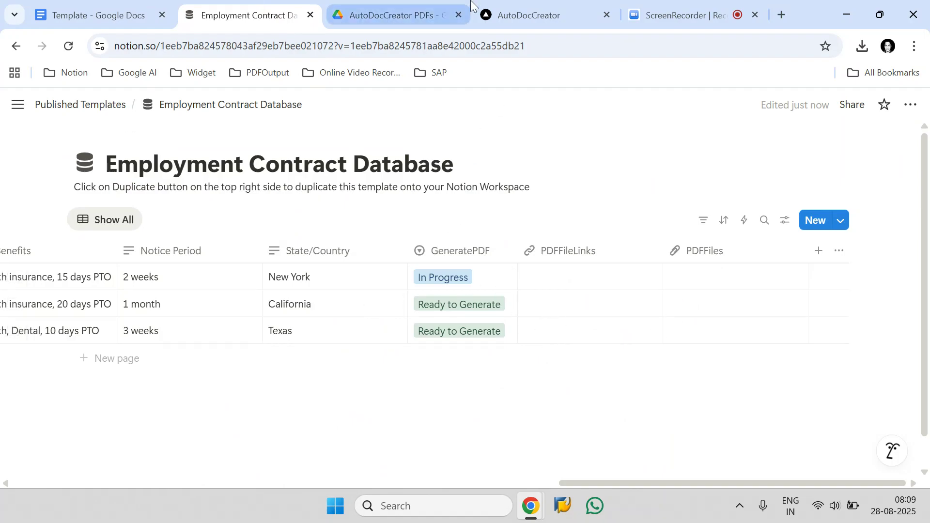
pyautogui.click(688, 14)
pyautogui.click(436, 452)
pyautogui.click(436, 452)
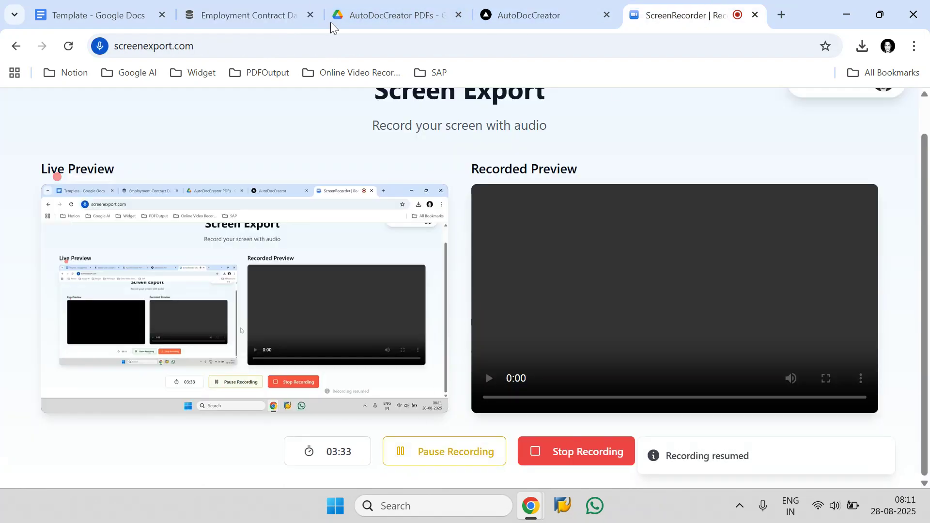
# Switch to the Notion Employment Contract Database and narrow the State/Country and PDFFileLinks columns.
pyautogui.click(301, 25)
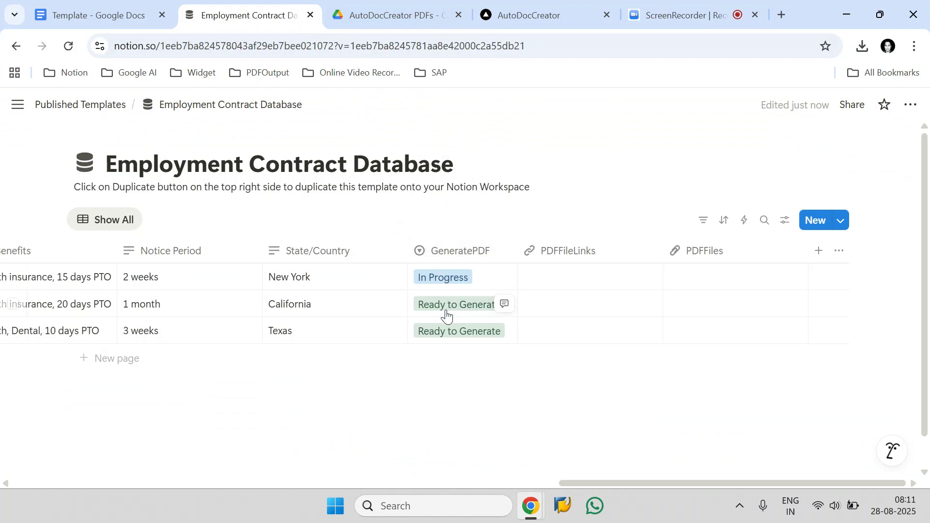
pyautogui.moveTo(404, 252); pyautogui.dragTo(386, 263)
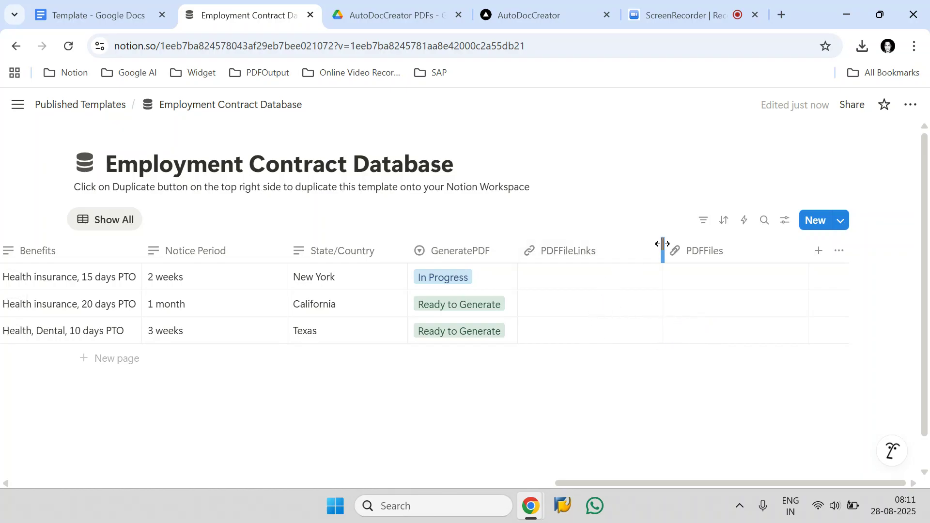
pyautogui.moveTo(663, 244); pyautogui.dragTo(602, 251)
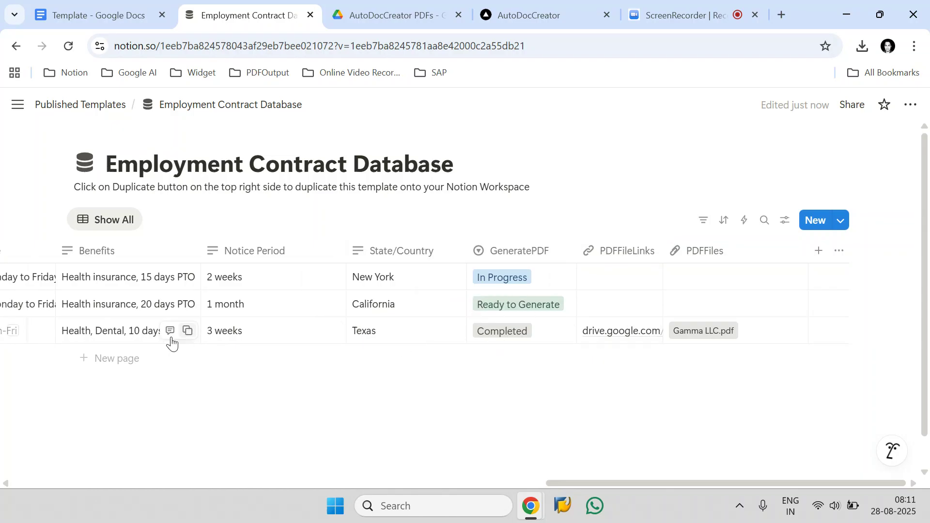
# Widen the PDFFileLinks column slightly and check the GeneratePDF status of the Texas and California records.
pyautogui.click(13, 331)
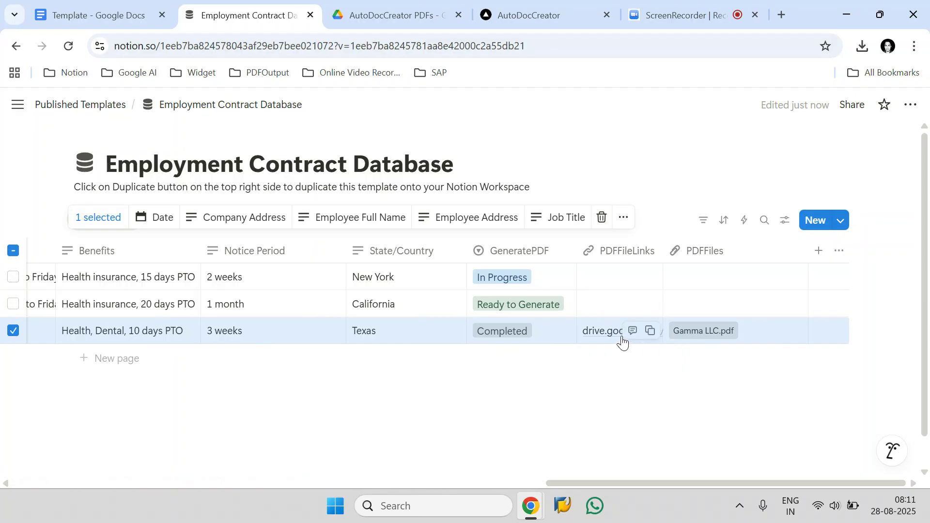
pyautogui.moveTo(662, 245); pyautogui.dragTo(699, 245)
pyautogui.click(14, 304)
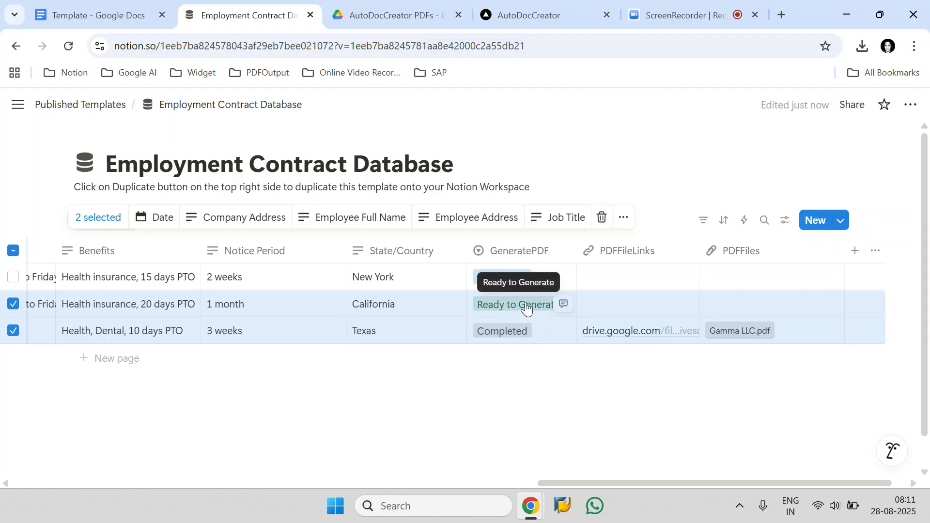
pyautogui.click(438, 386)
pyautogui.click(10, 308)
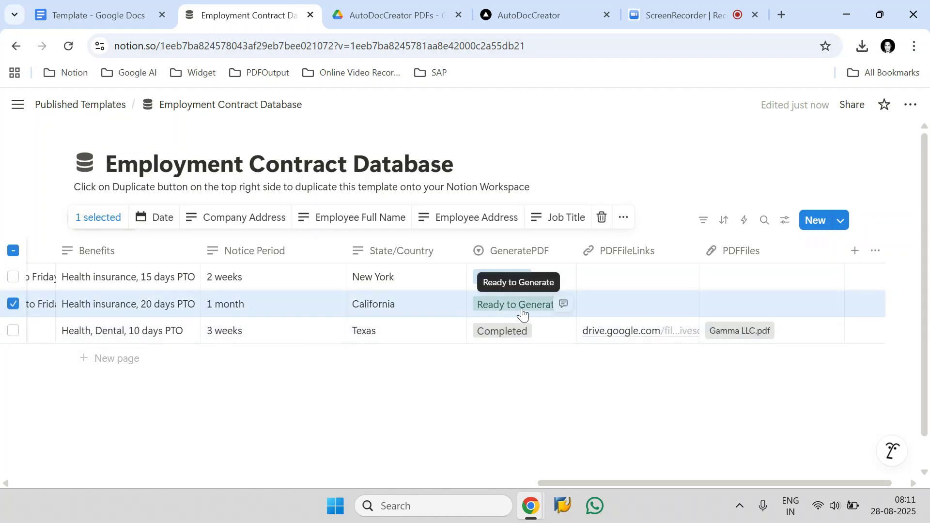
pyautogui.click(523, 374)
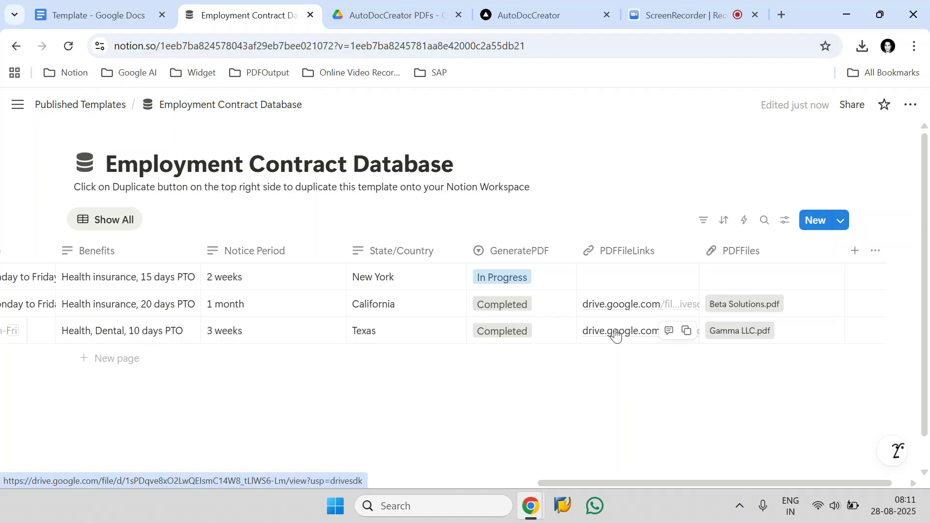
# Open the Texas record's PDF from its file link and refresh the AutoDocCreator PDFs folder in Google Drive.
pyautogui.click(615, 334)
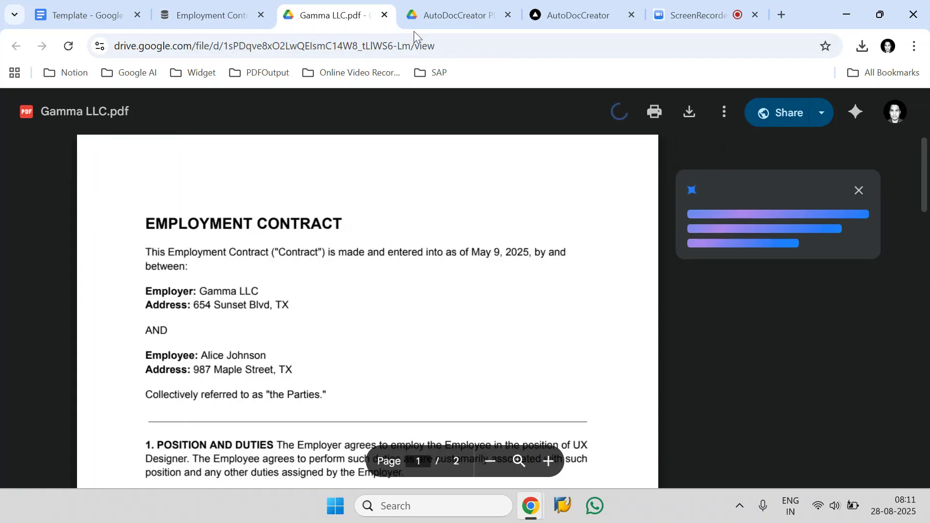
pyautogui.click(427, 17)
pyautogui.click(68, 46)
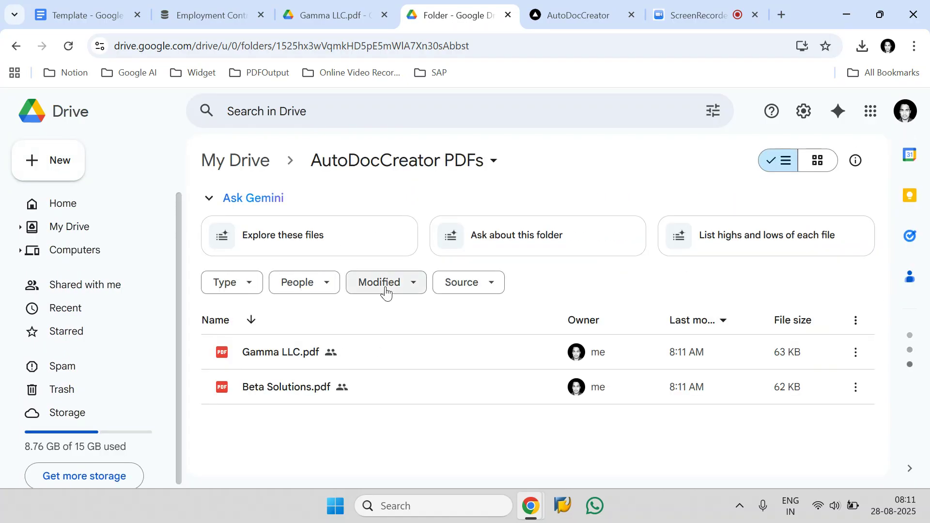
# Examine the contract date, employer and employer address filled into Gamma LLC.pdf.
pyautogui.click(333, 15)
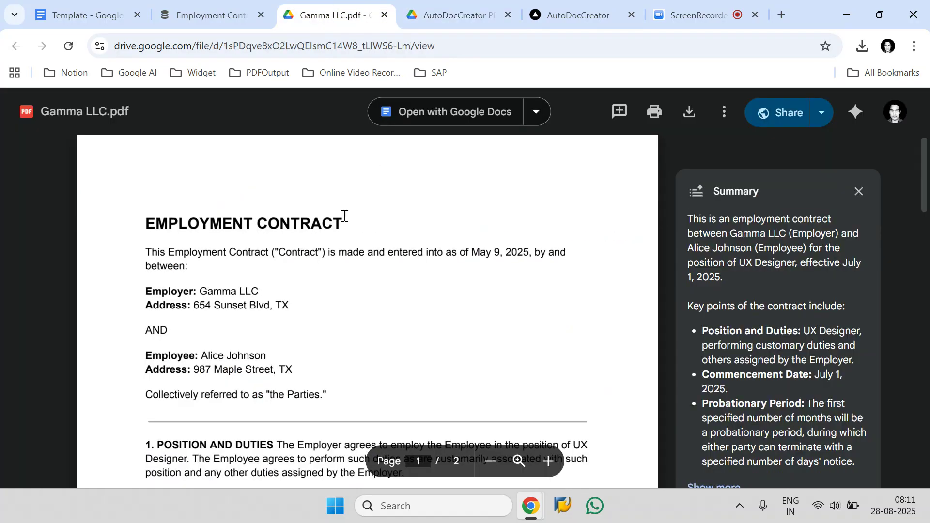
pyautogui.scroll(-5, 305, 236)
pyautogui.scroll(5, 305, 236)
pyautogui.moveTo(478, 256); pyautogui.dragTo(532, 248)
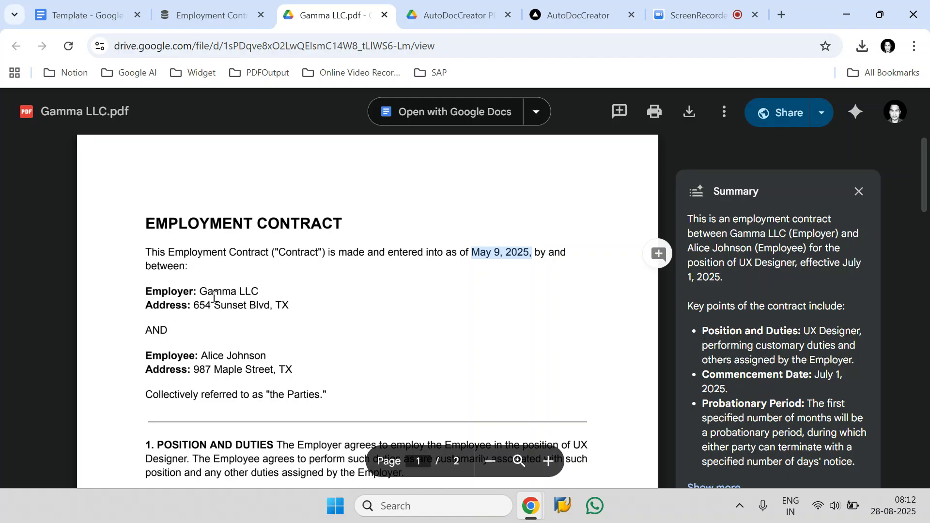
pyautogui.moveTo(200, 291); pyautogui.dragTo(259, 284)
pyautogui.moveTo(193, 305); pyautogui.dragTo(291, 303)
# Compare Gamma LLC.pdf with the Gamma LLC record's fields in the Notion database.
pyautogui.click(203, 15)
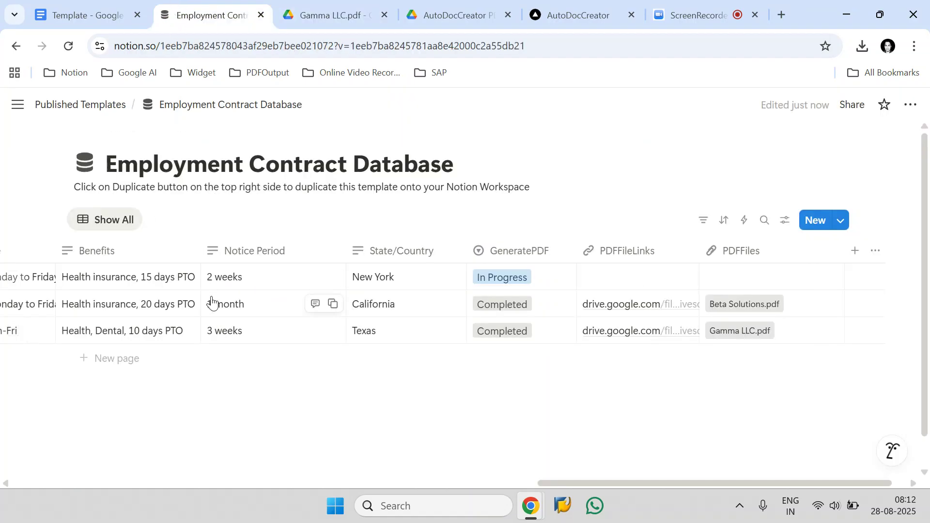
pyautogui.click(14, 305)
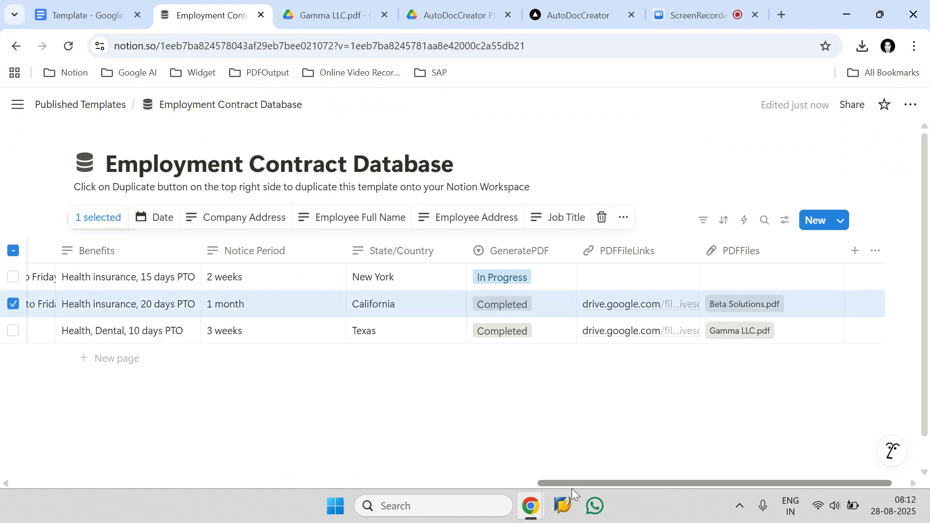
pyautogui.moveTo(572, 484); pyautogui.dragTo(43, 484)
pyautogui.click(306, 24)
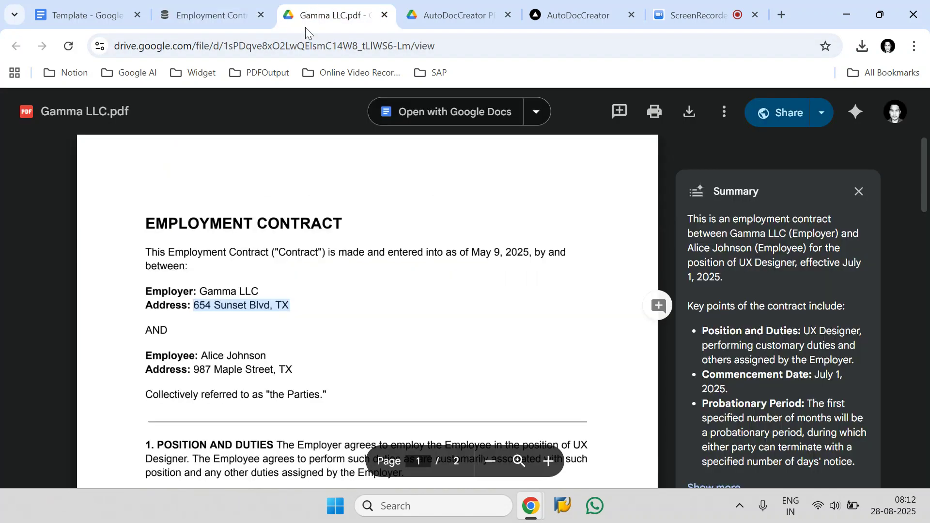
pyautogui.click(206, 15)
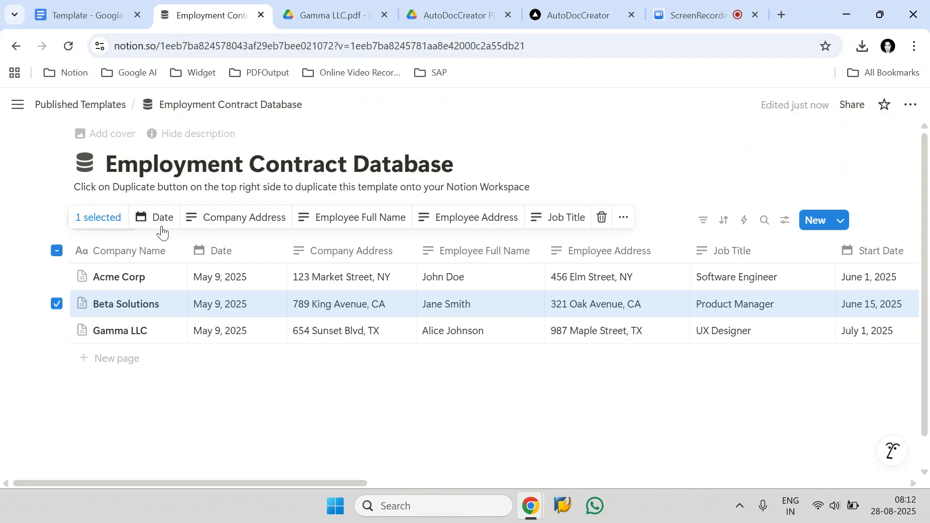
pyautogui.click(57, 309)
pyautogui.click(57, 330)
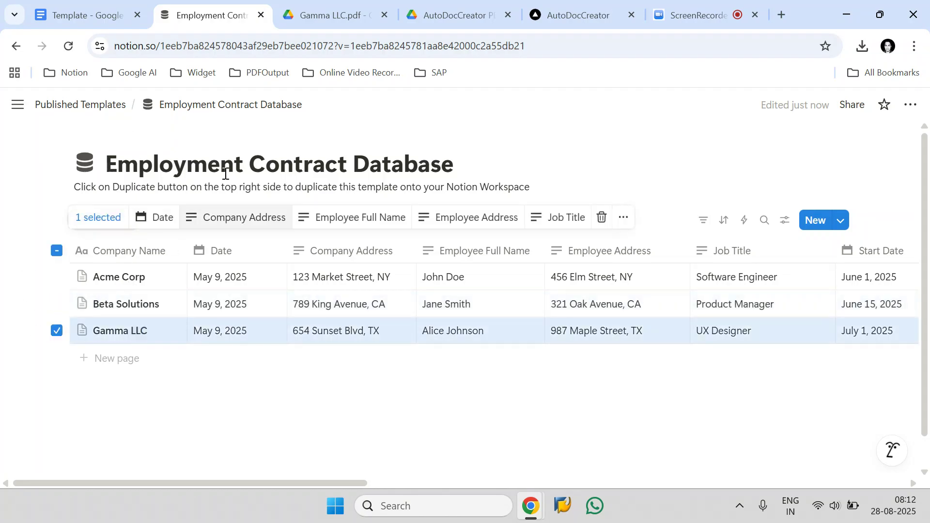
# Open Beta Solutions.pdf from the AutoDocCreator PDFs folder in Google Drive and compare it with Gamma LLC.pdf.
pyautogui.click(441, 4)
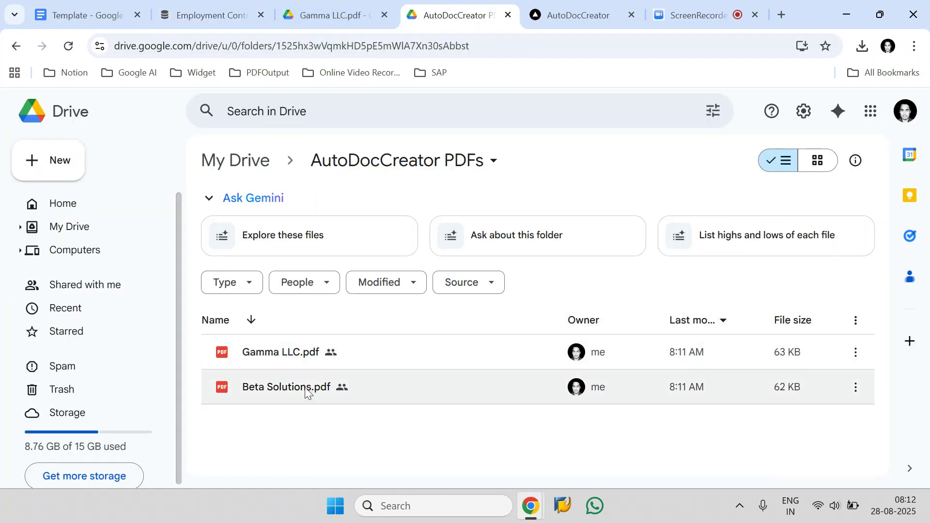
pyautogui.doubleClick(304, 388)
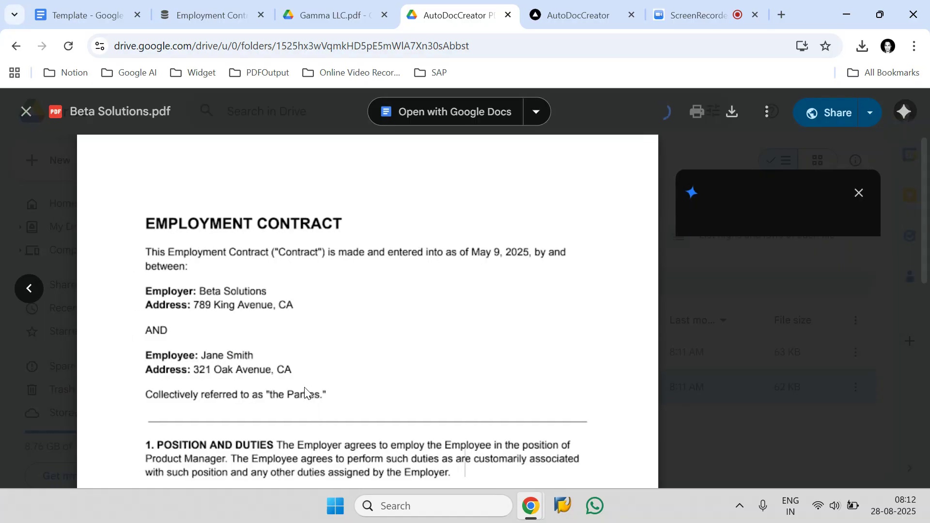
pyautogui.click(376, 10)
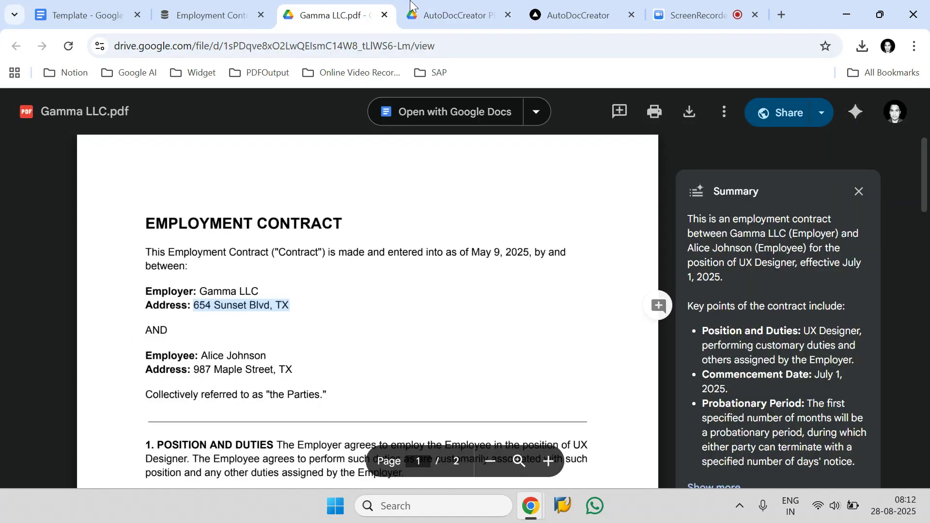
pyautogui.click(455, 4)
pyautogui.click(380, 9)
pyautogui.click(432, 5)
pyautogui.click(358, 6)
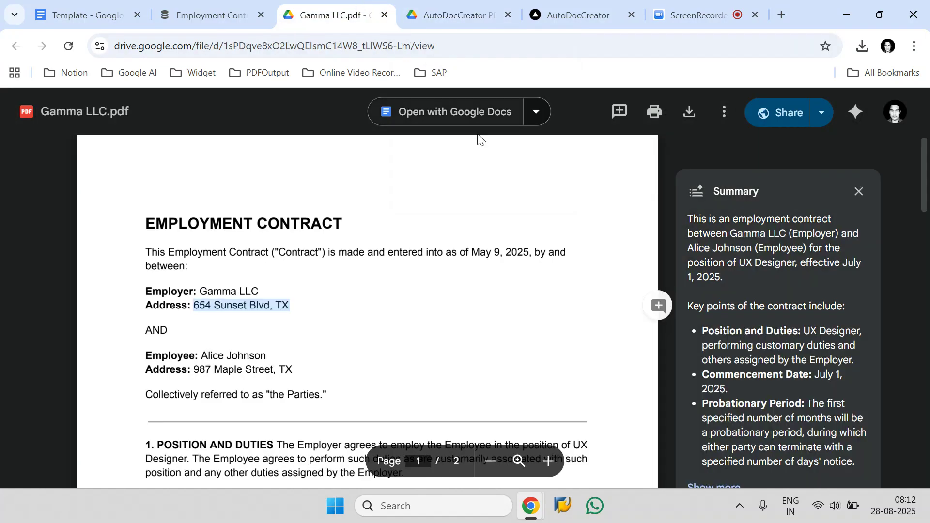
# Clear the row selection in the Notion database and check the PDFFiles attachments of the California and Texas records.
pyautogui.click(258, 6)
pyautogui.click(158, 373)
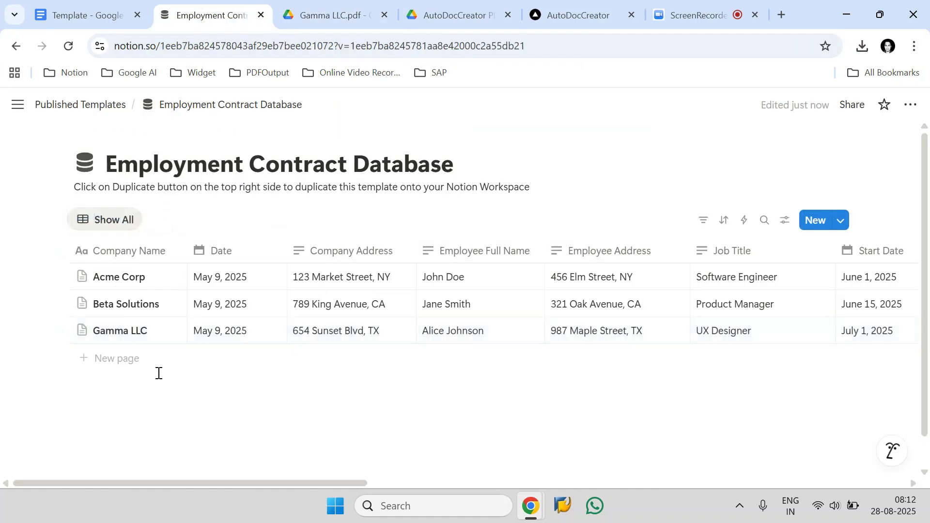
pyautogui.moveTo(226, 484); pyautogui.dragTo(782, 482)
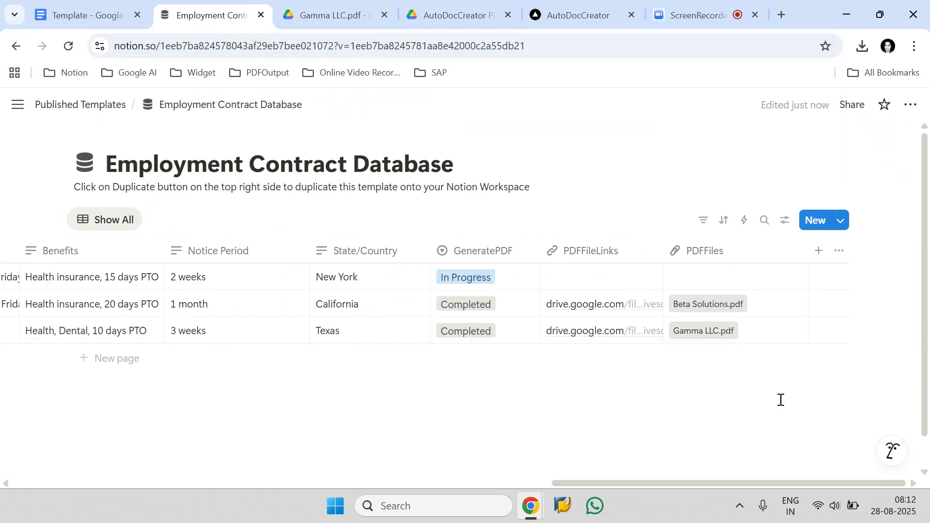
pyautogui.click(760, 305)
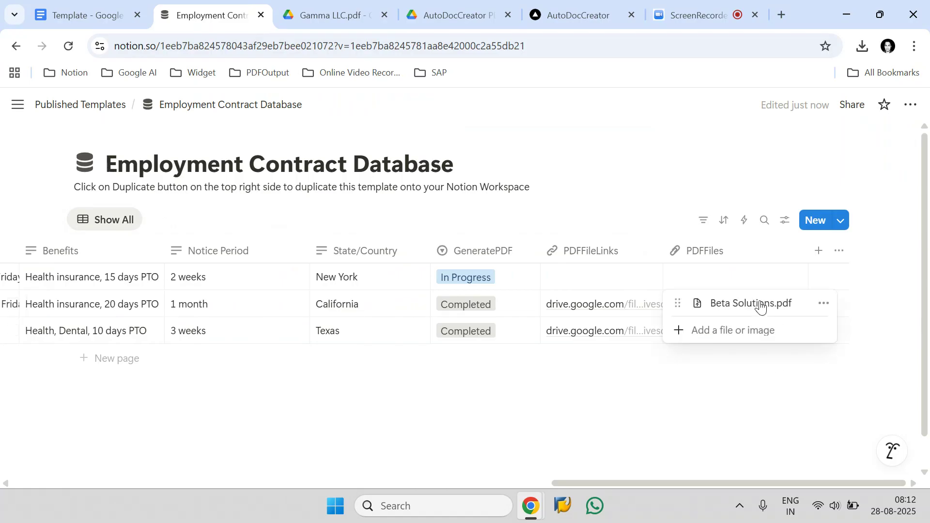
pyautogui.press('Escape')
pyautogui.click(749, 333)
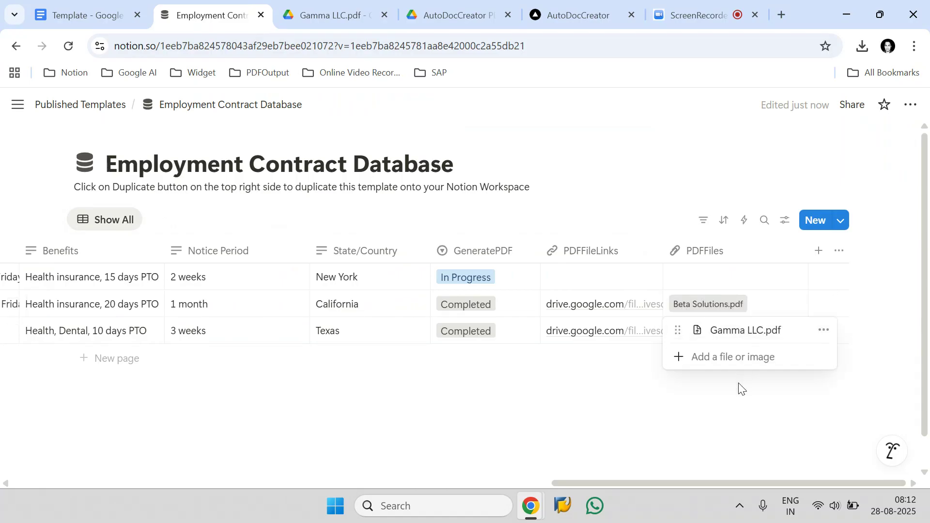
pyautogui.press('Escape')
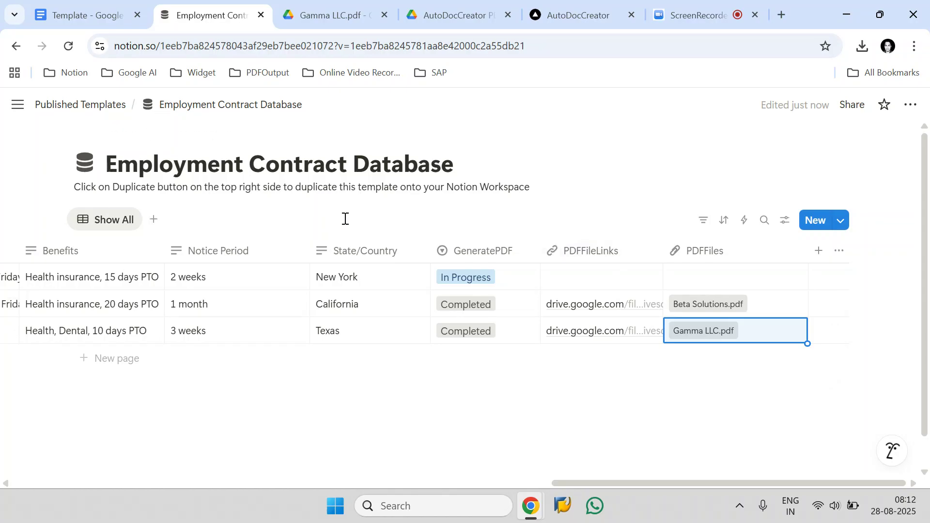
# Dismiss the PDF generation success message in the Template document and review the available AutoDocCreator commands.
pyautogui.click(45, 5)
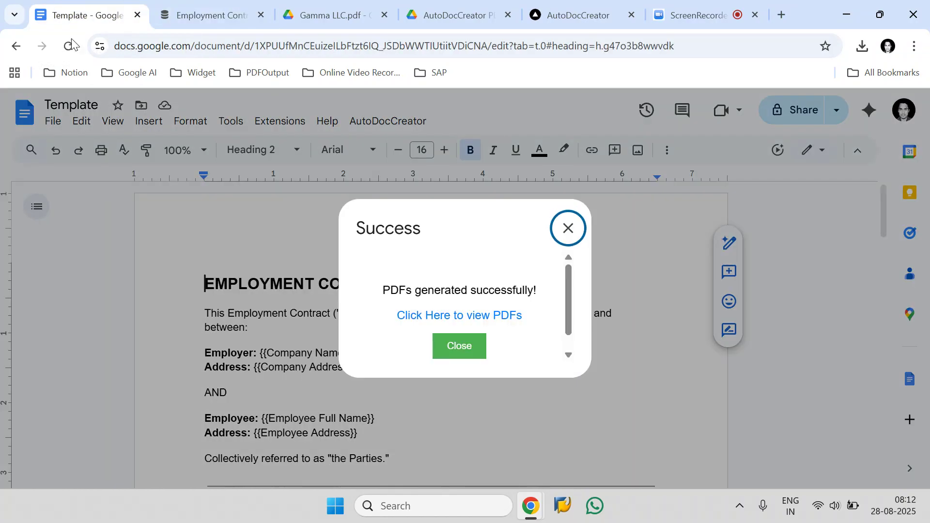
pyautogui.click(446, 359)
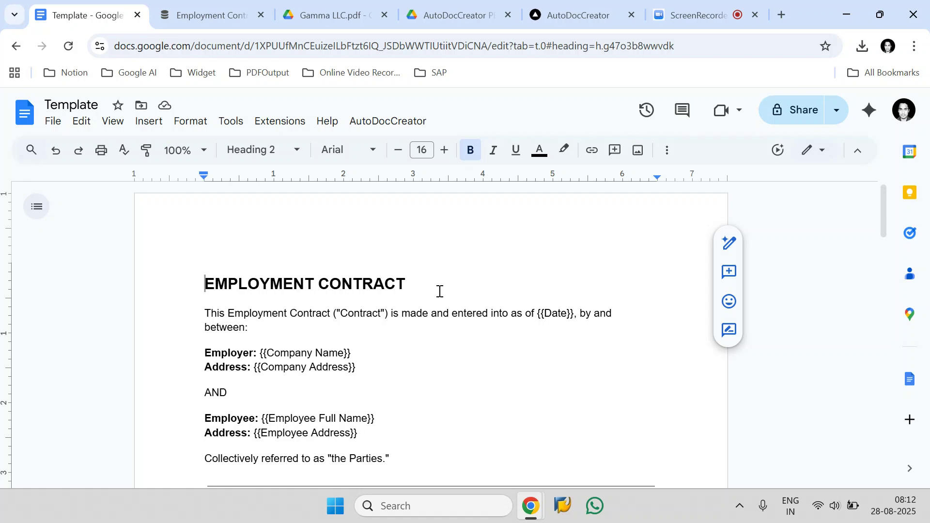
pyautogui.click(429, 125)
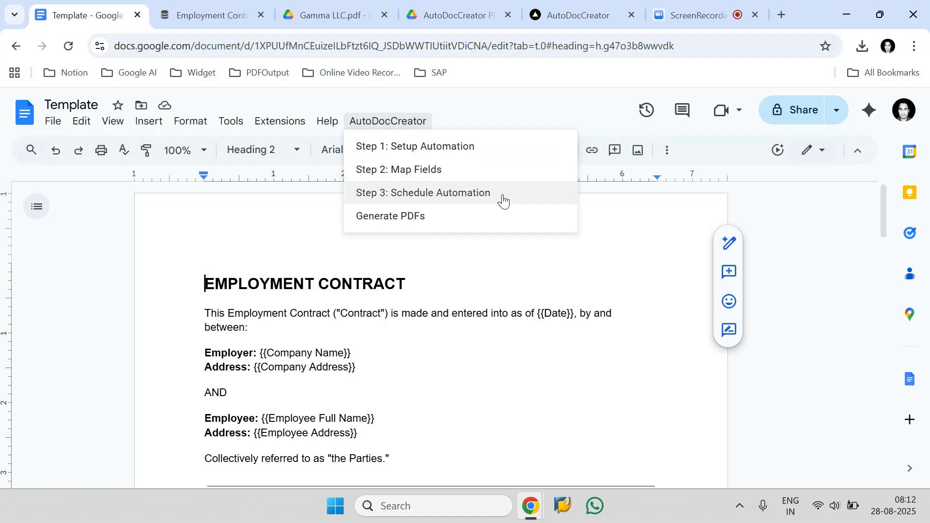
pyautogui.click(474, 249)
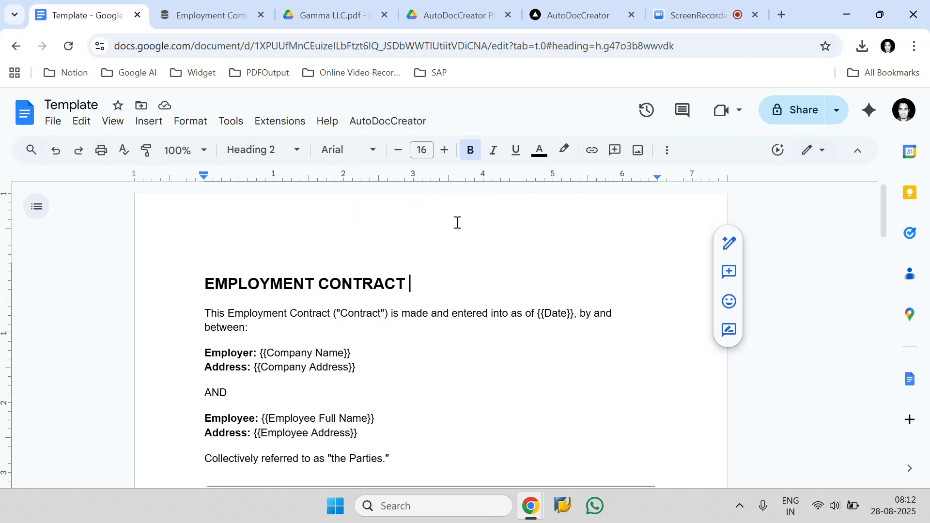
# Look at the AutoDocCreator website's header, then review the add-on's automation commands in the Template document again.
pyautogui.click(575, 15)
pyautogui.moveTo(179, 122); pyautogui.dragTo(59, 120)
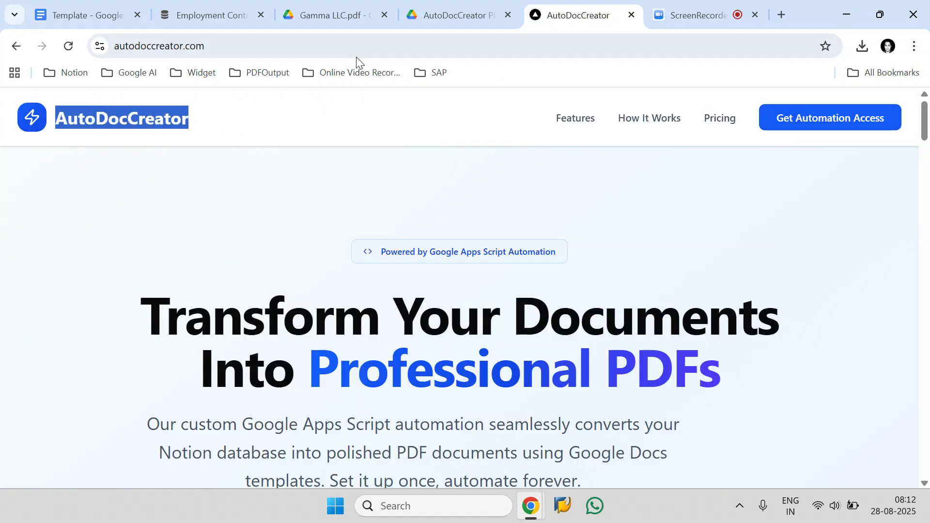
pyautogui.click(87, 15)
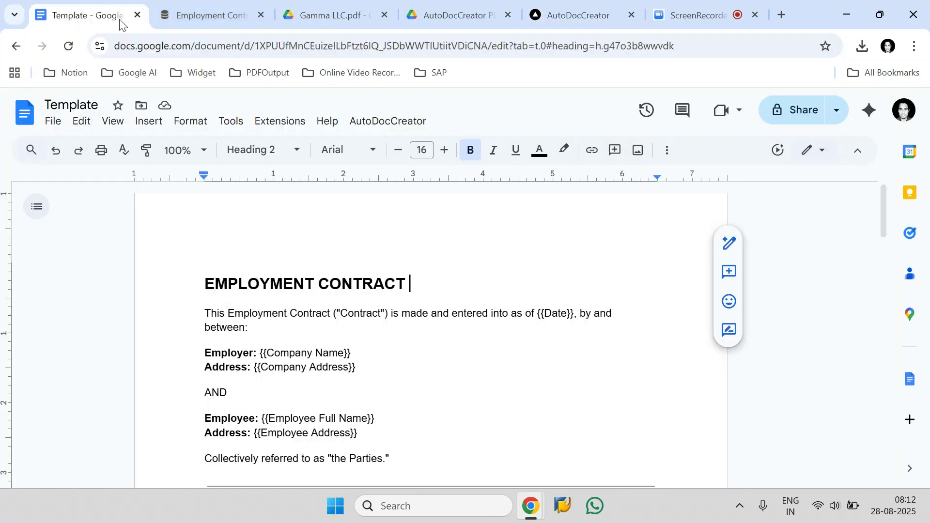
pyautogui.click(431, 125)
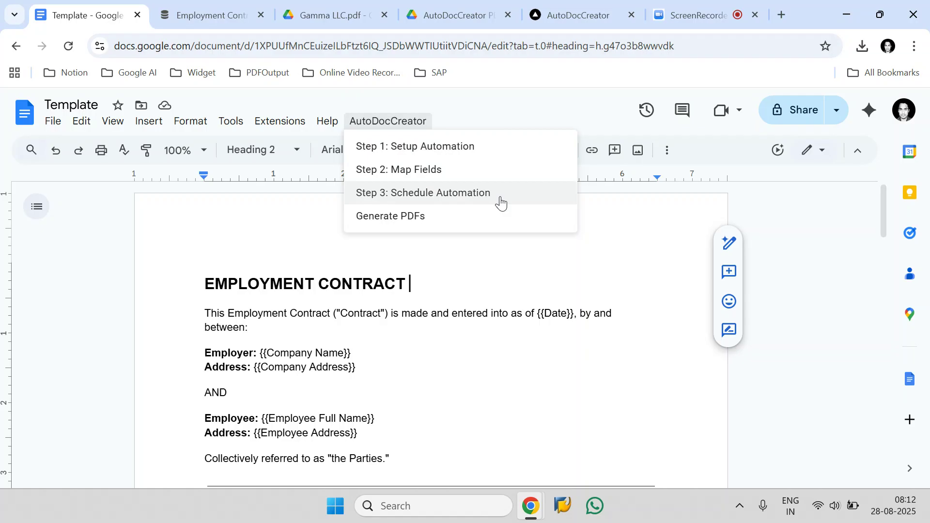
# View the GeneratePDF status options of the Texas record in the Notion database without changing its status.
pyautogui.click(212, 15)
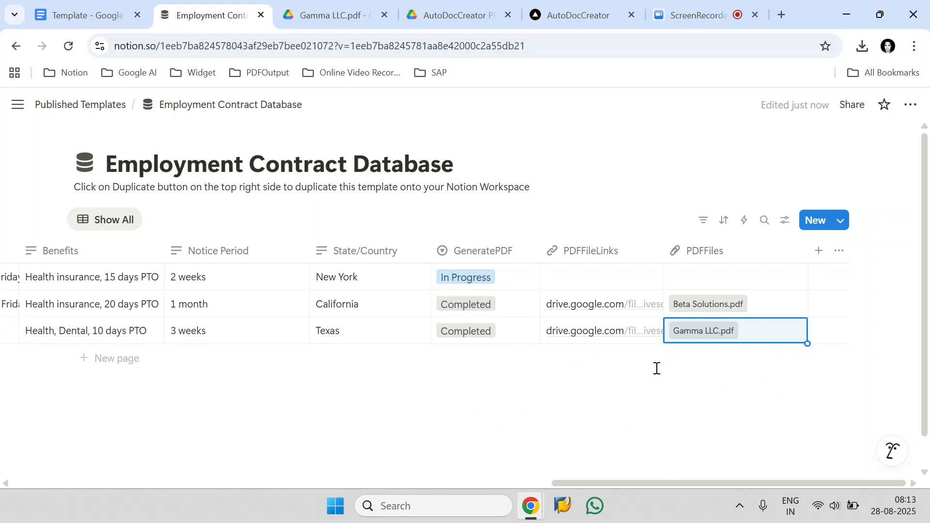
pyautogui.click(502, 340)
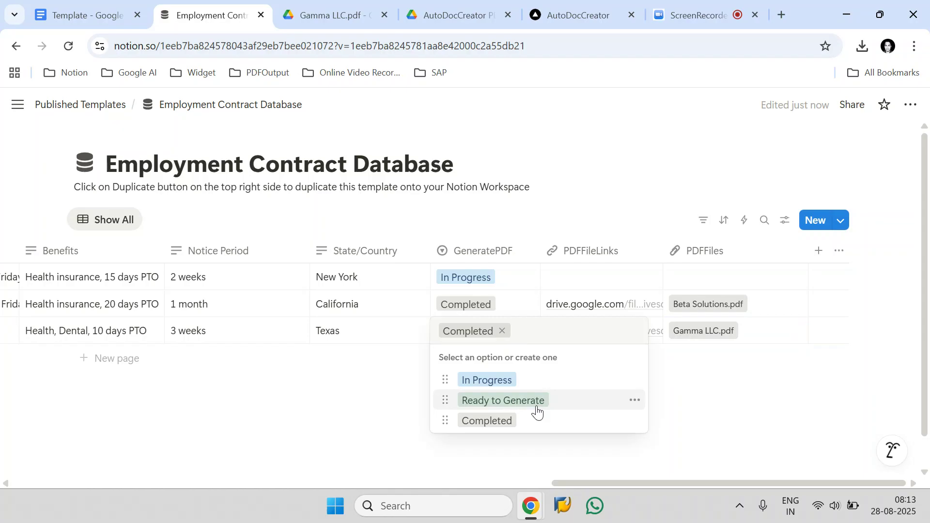
pyautogui.click(407, 380)
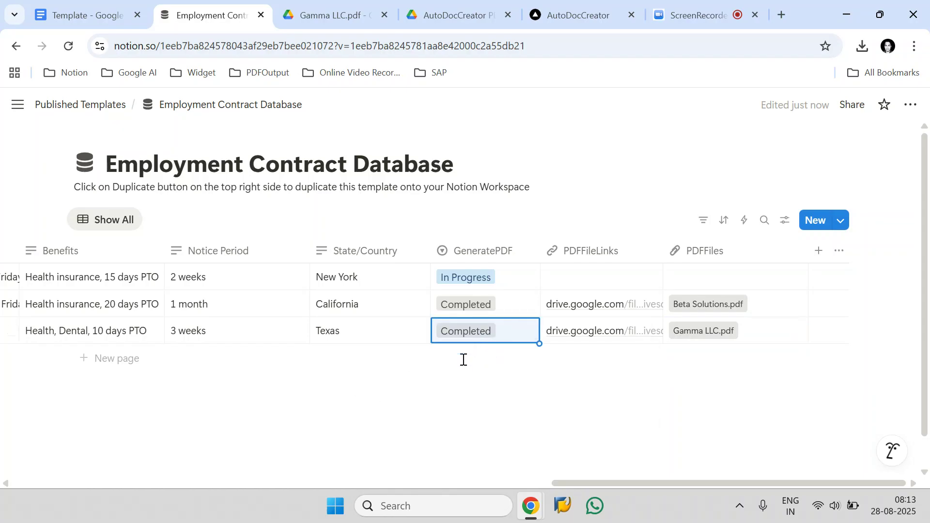
# Check which Google account is signed in to the Template document, including its e-mail address.
pyautogui.click(59, 5)
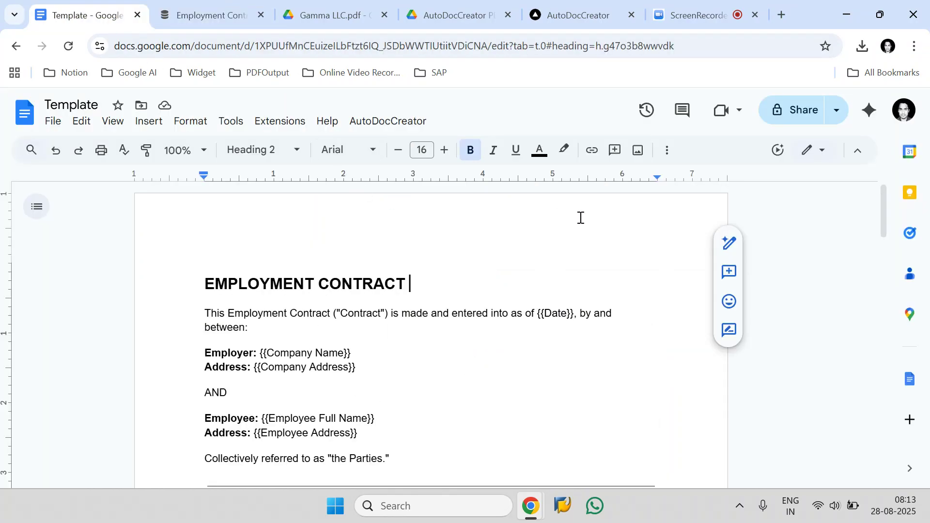
pyautogui.click(904, 111)
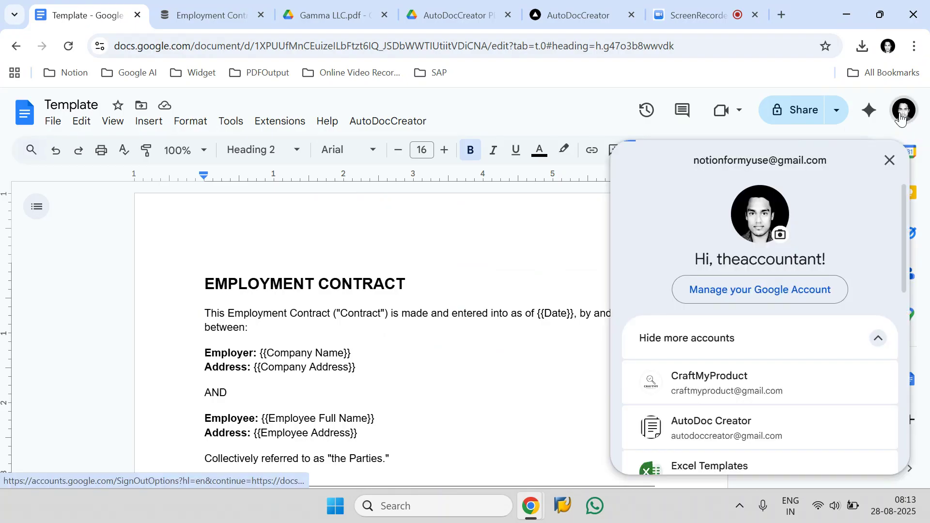
pyautogui.click(904, 110)
pyautogui.moveTo(904, 116)
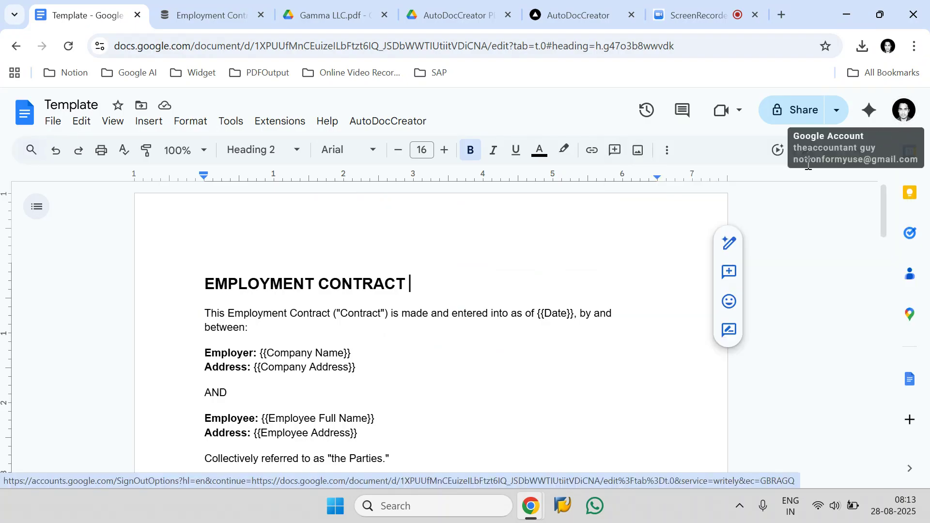
pyautogui.moveTo(793, 159); pyautogui.dragTo(898, 160)
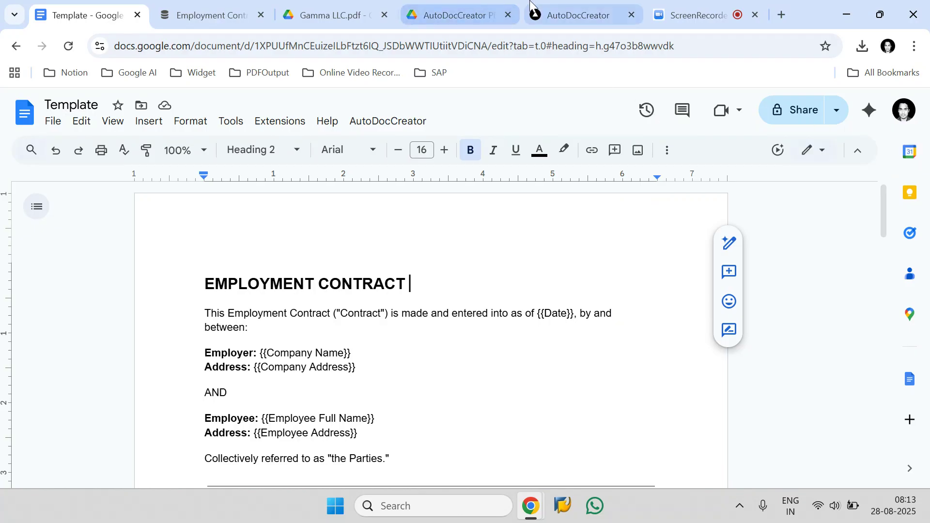
# Return to the AutoDocCreator website's home page and clear the highlighted site name.
pyautogui.click(575, 15)
pyautogui.click(251, 115)
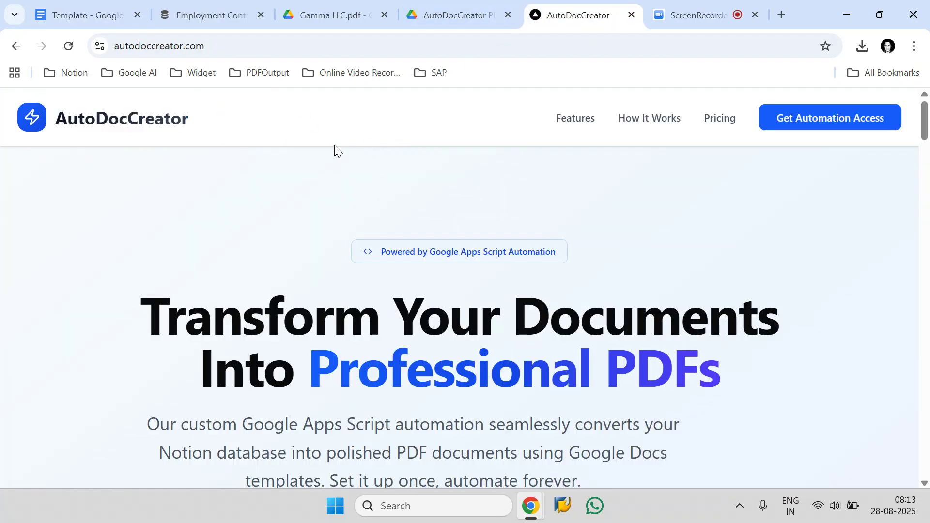